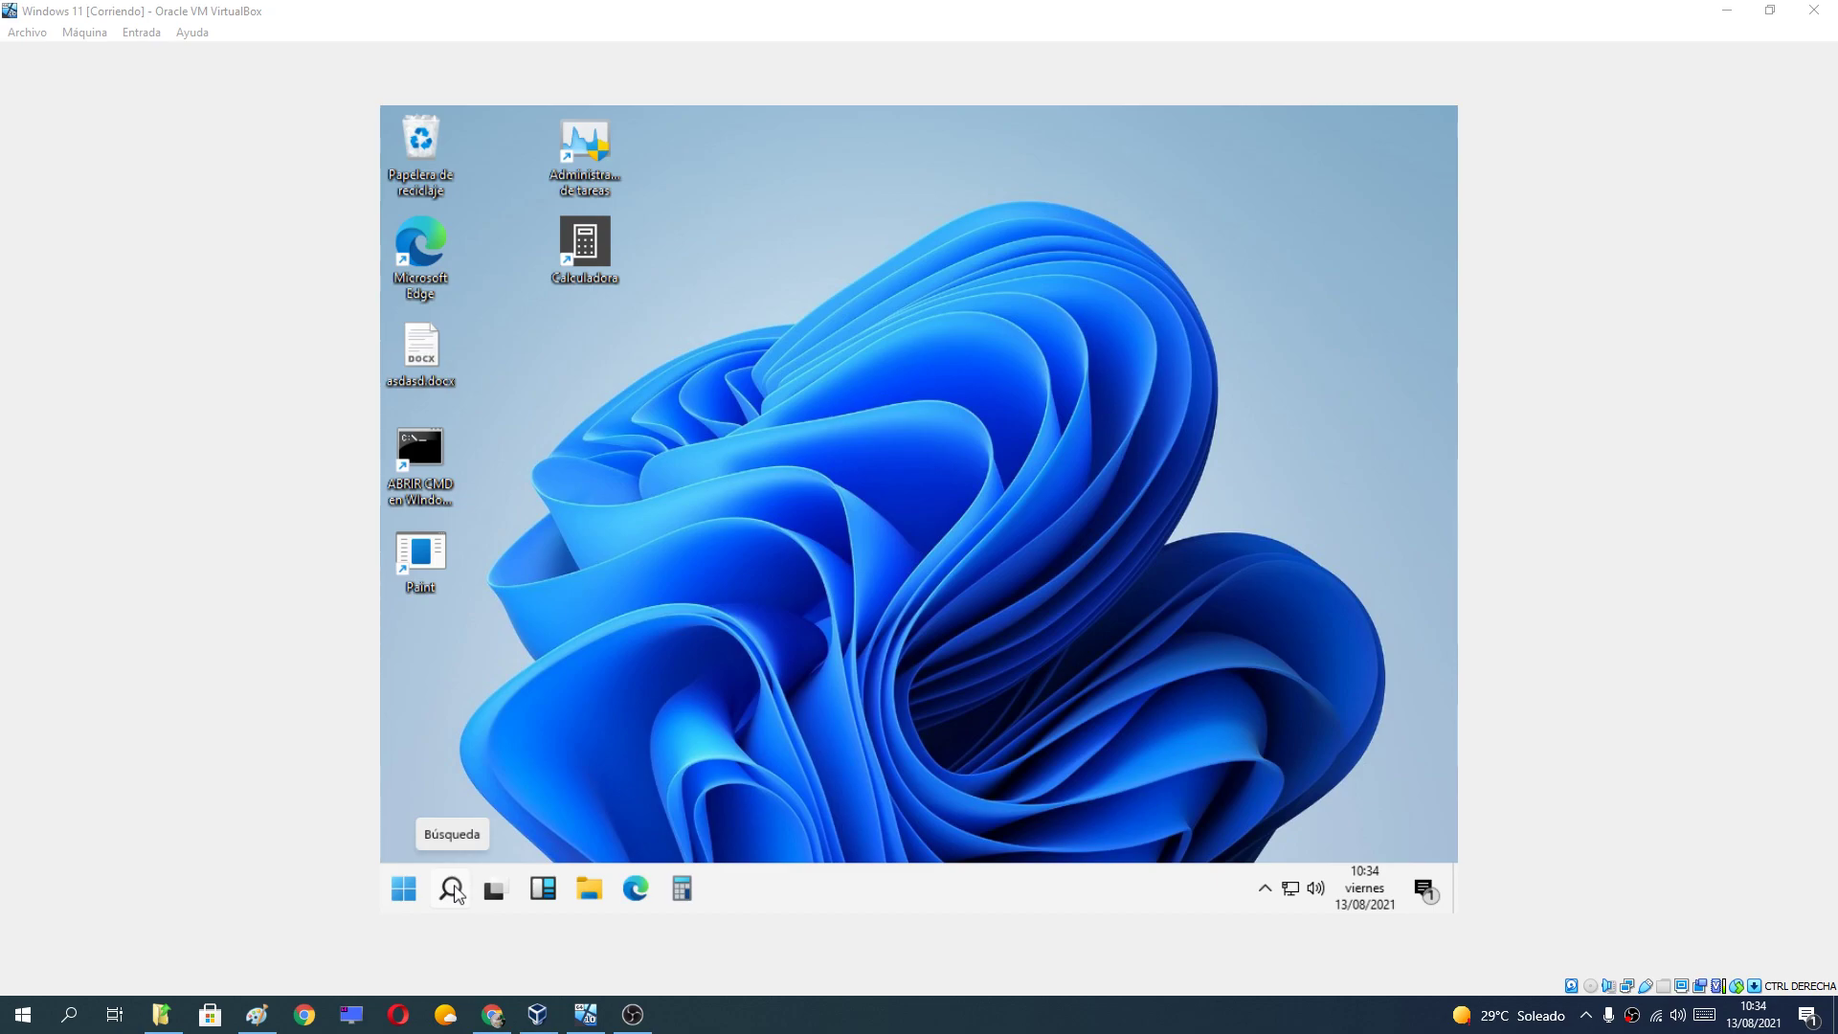
Search Windows for "cambiar protector de pantalla" and open the screen saver settings
{"action": "left_click", "coordinate": [452, 889]}
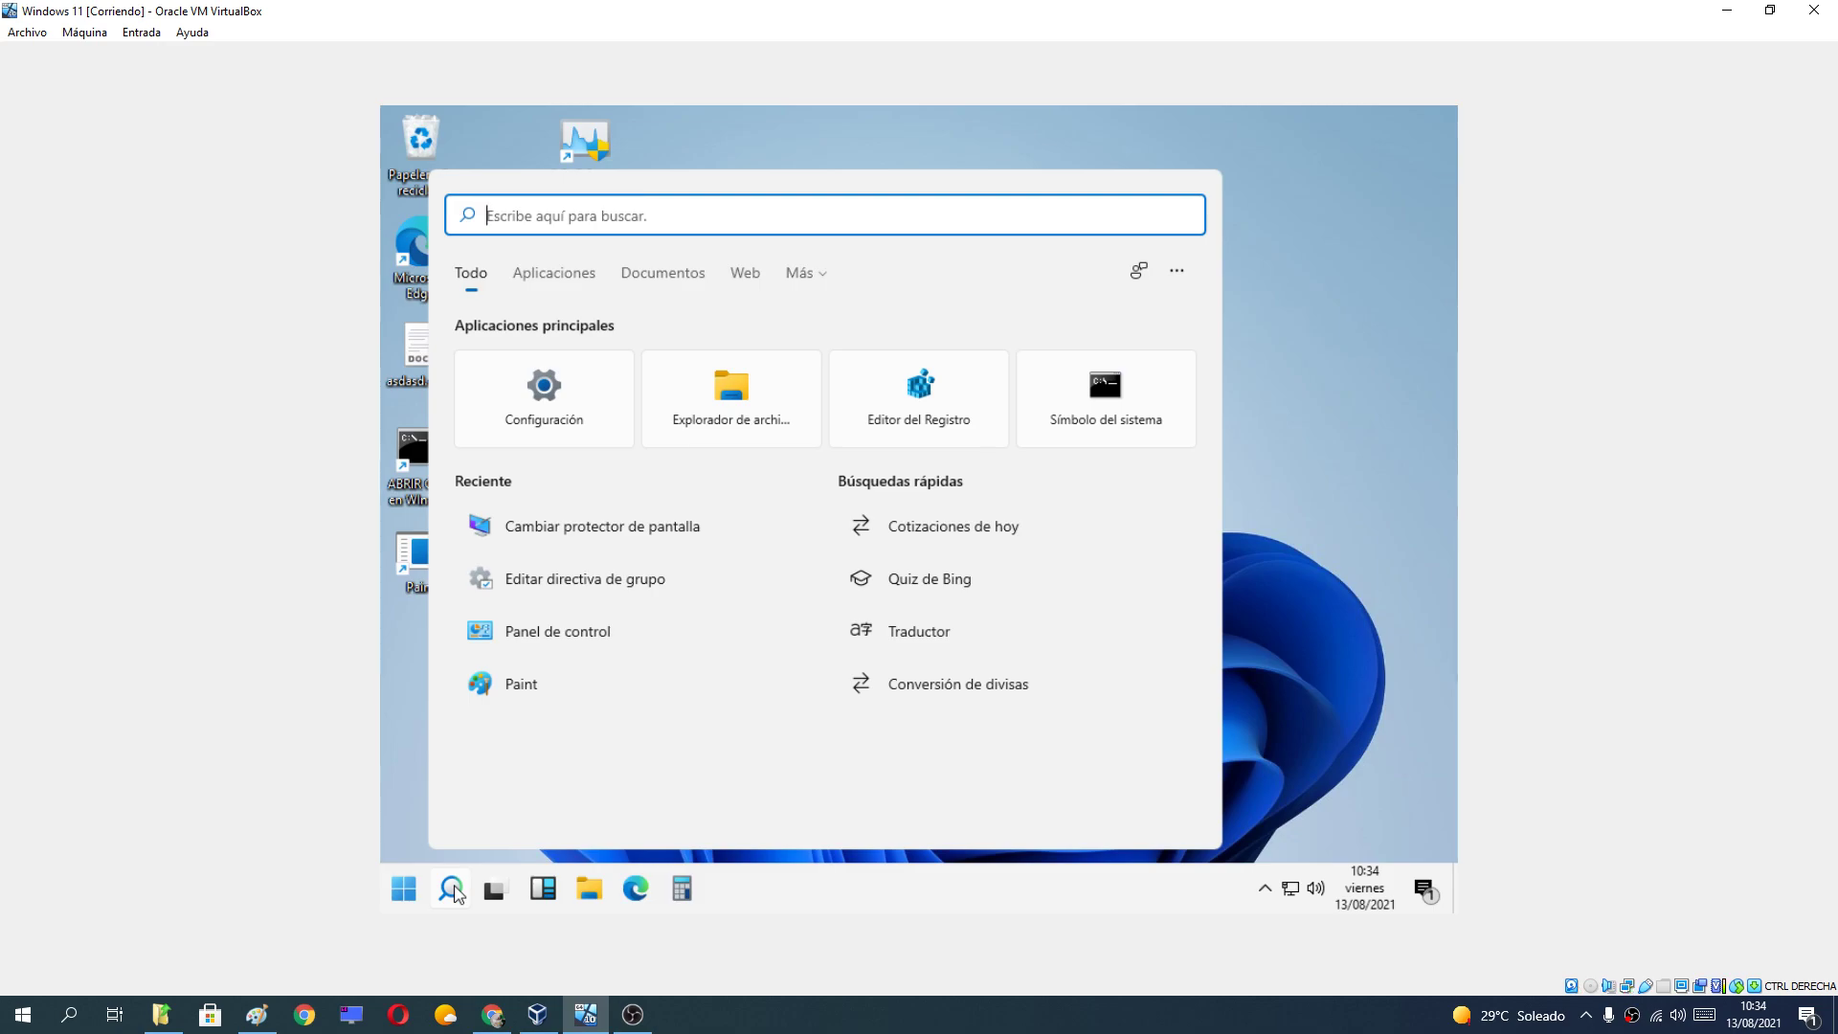
{"action": "type", "text": "cambiar pr"}
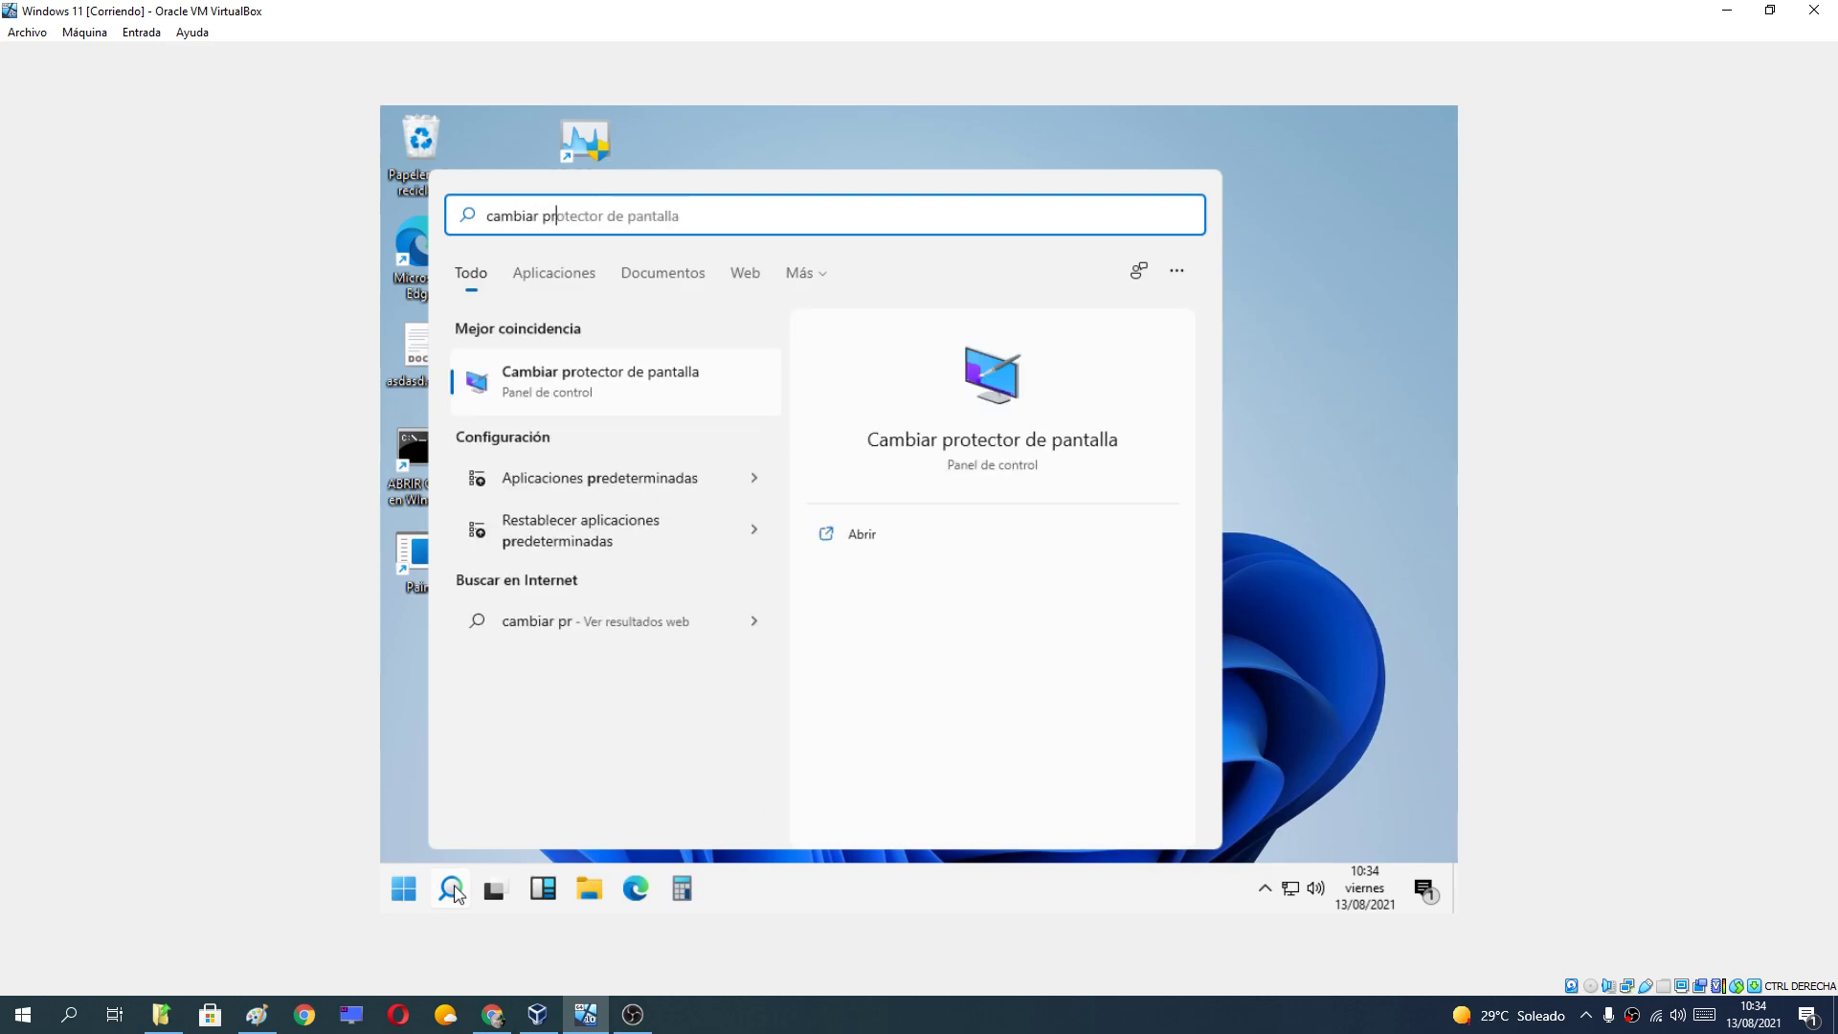
{"action": "type", "text": "otec"}
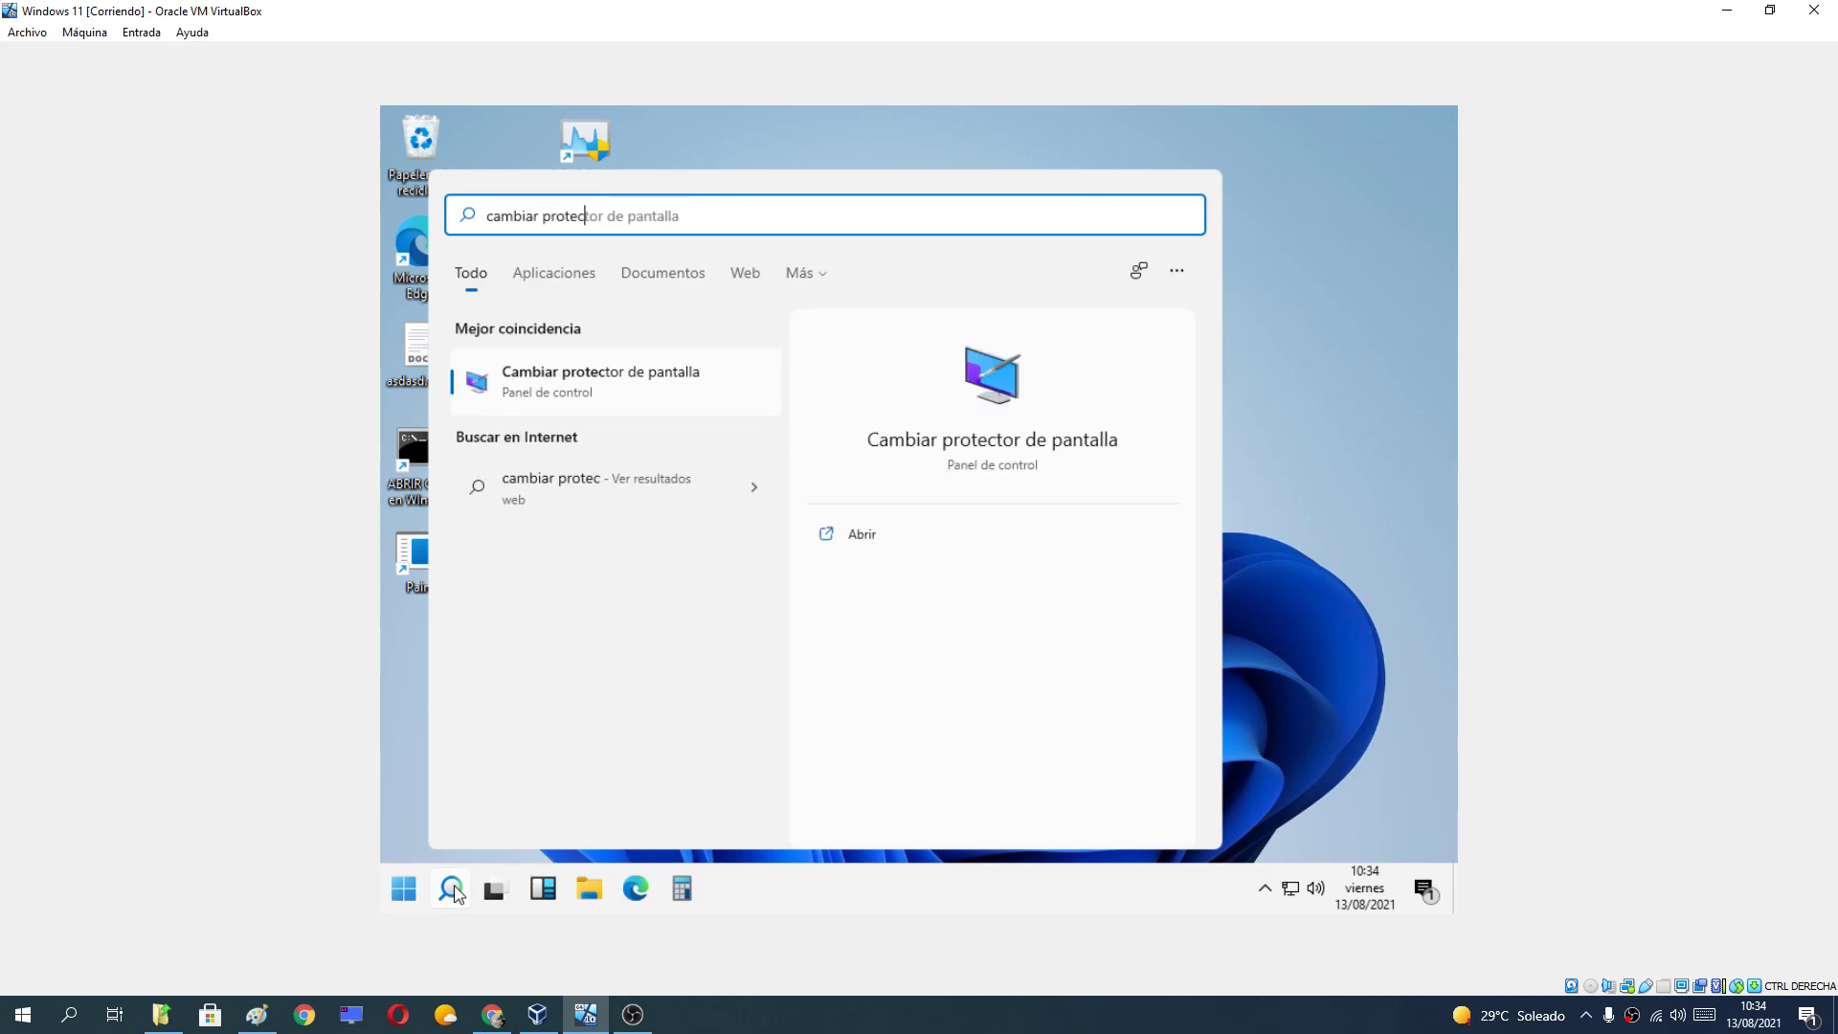
{"action": "type", "text": "tor de pantalla"}
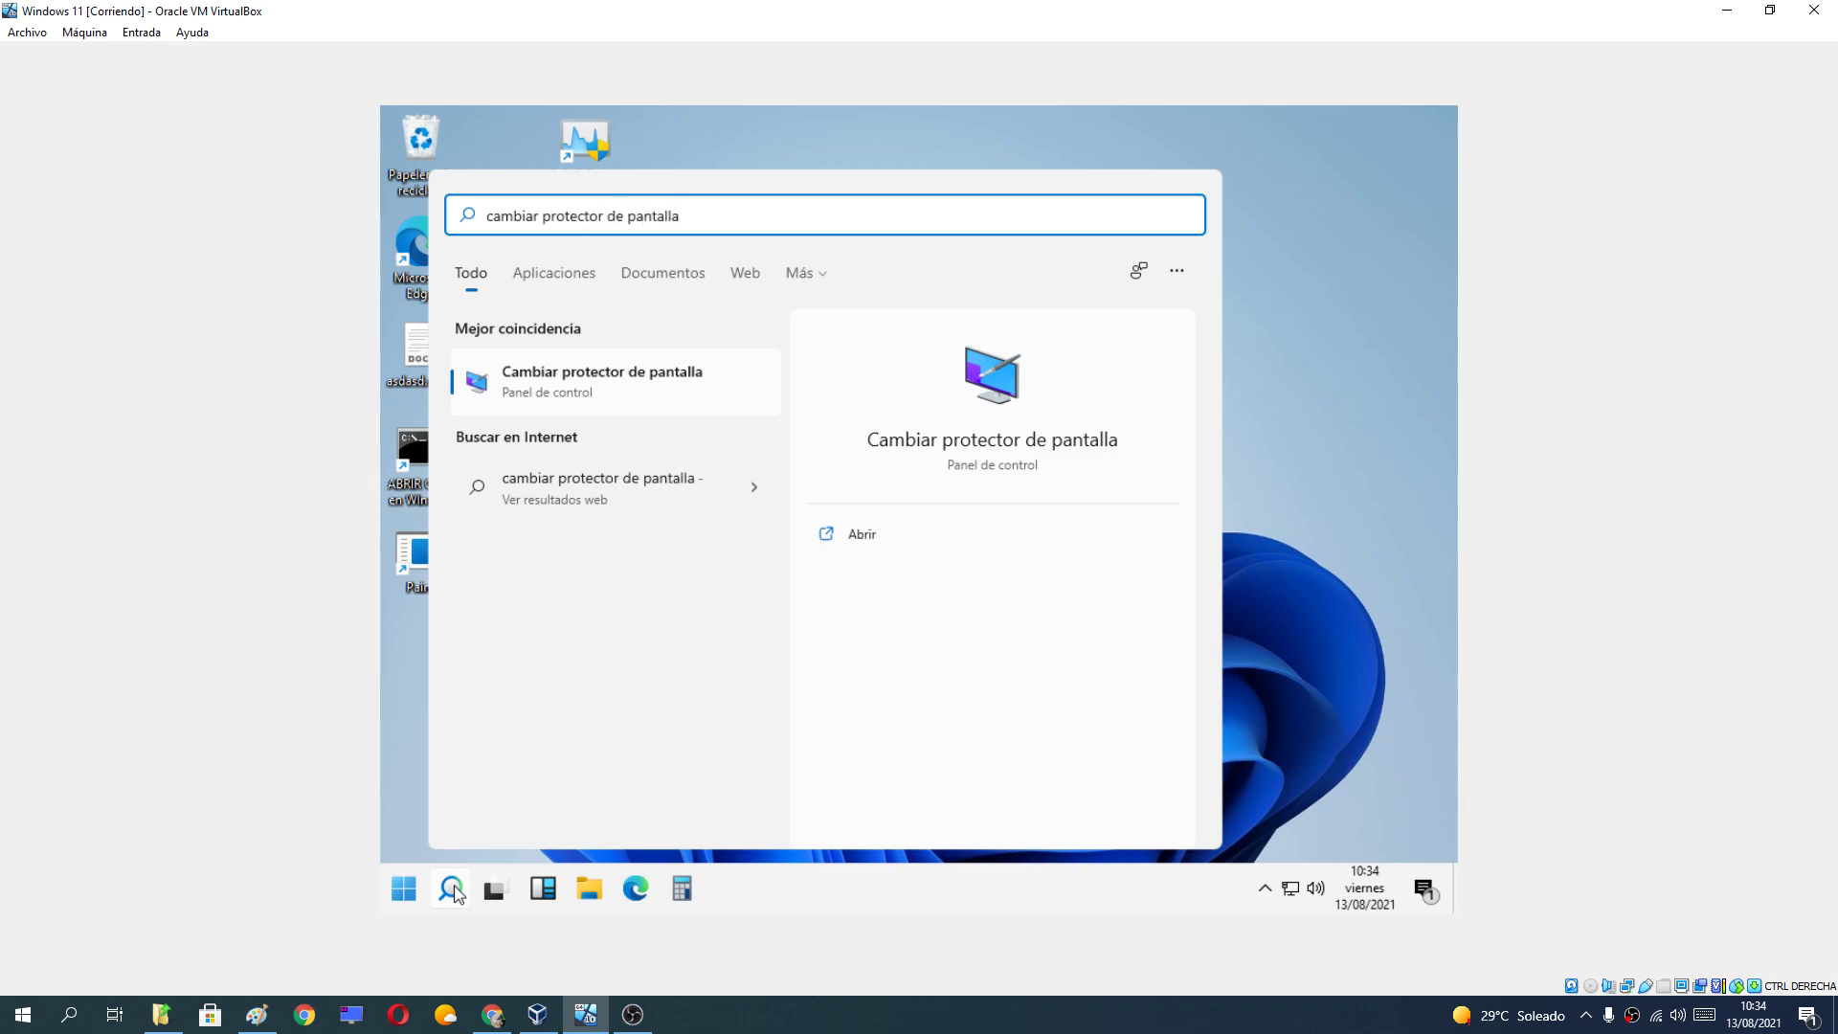
{"action": "left_click", "coordinate": [658, 392]}
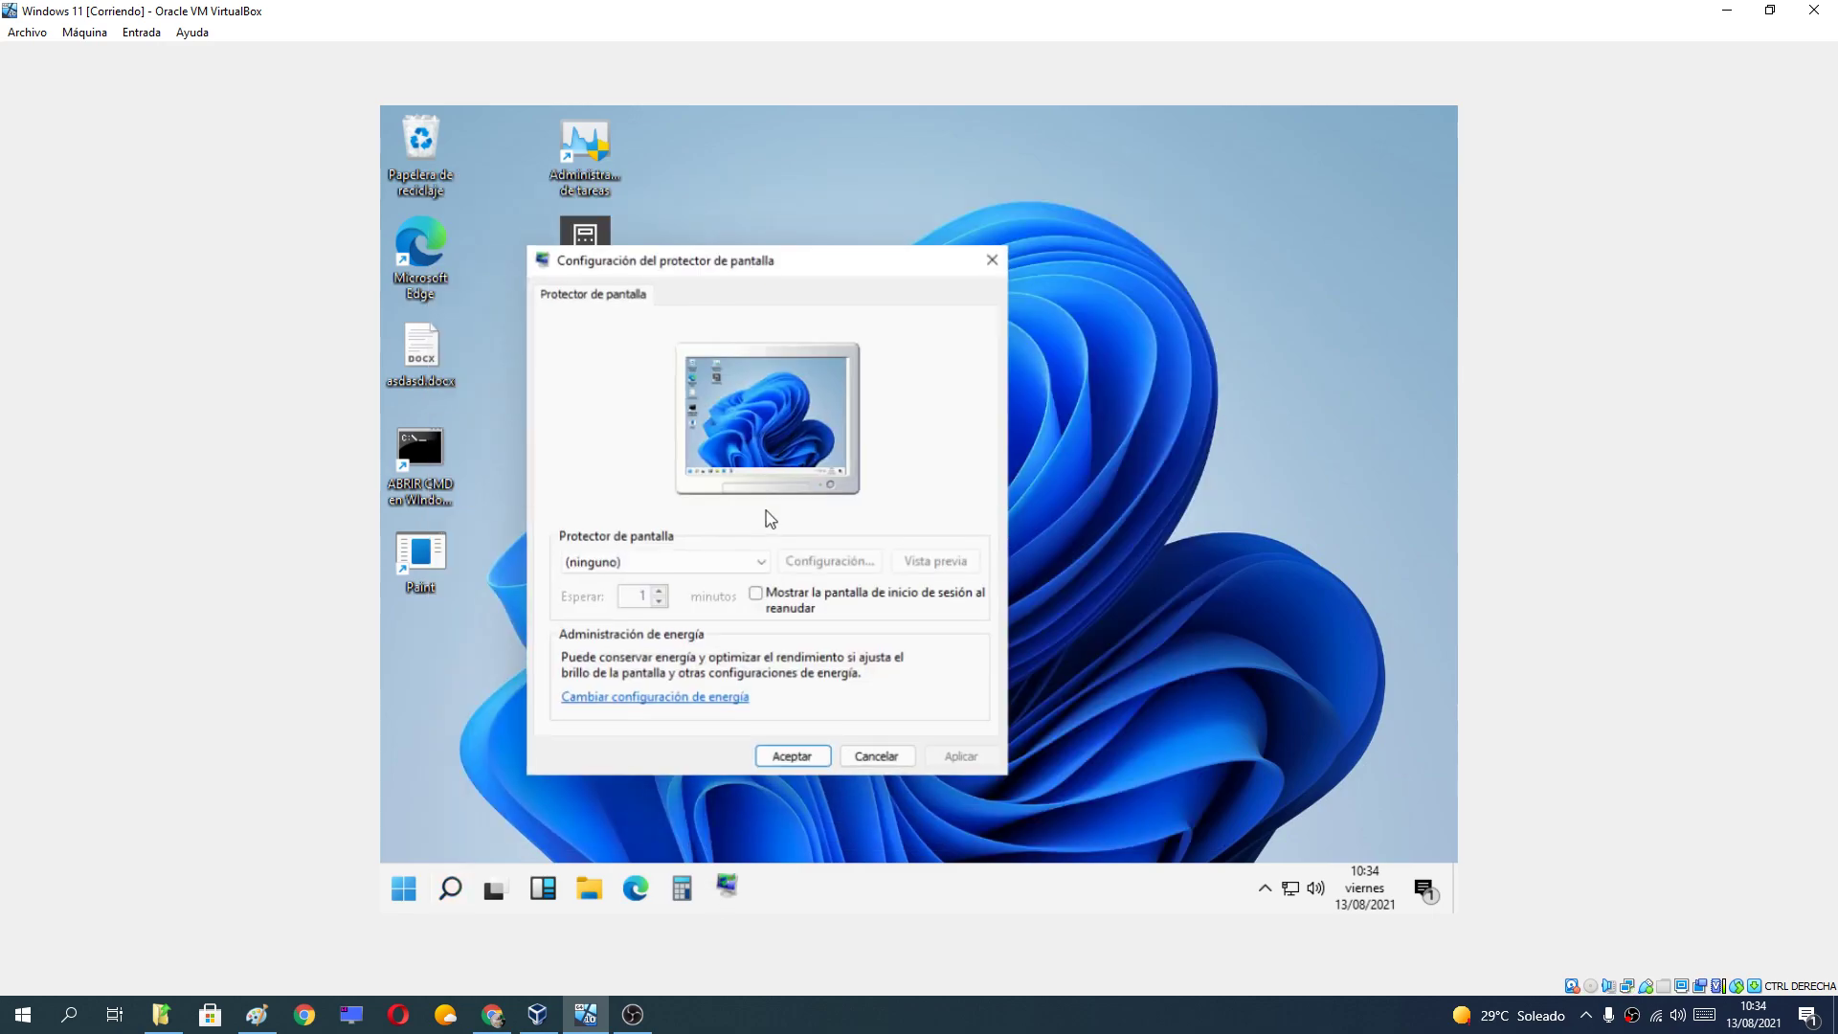
{"action": "left_click_drag", "start_coordinate": [808, 264], "coordinate": [859, 255]}
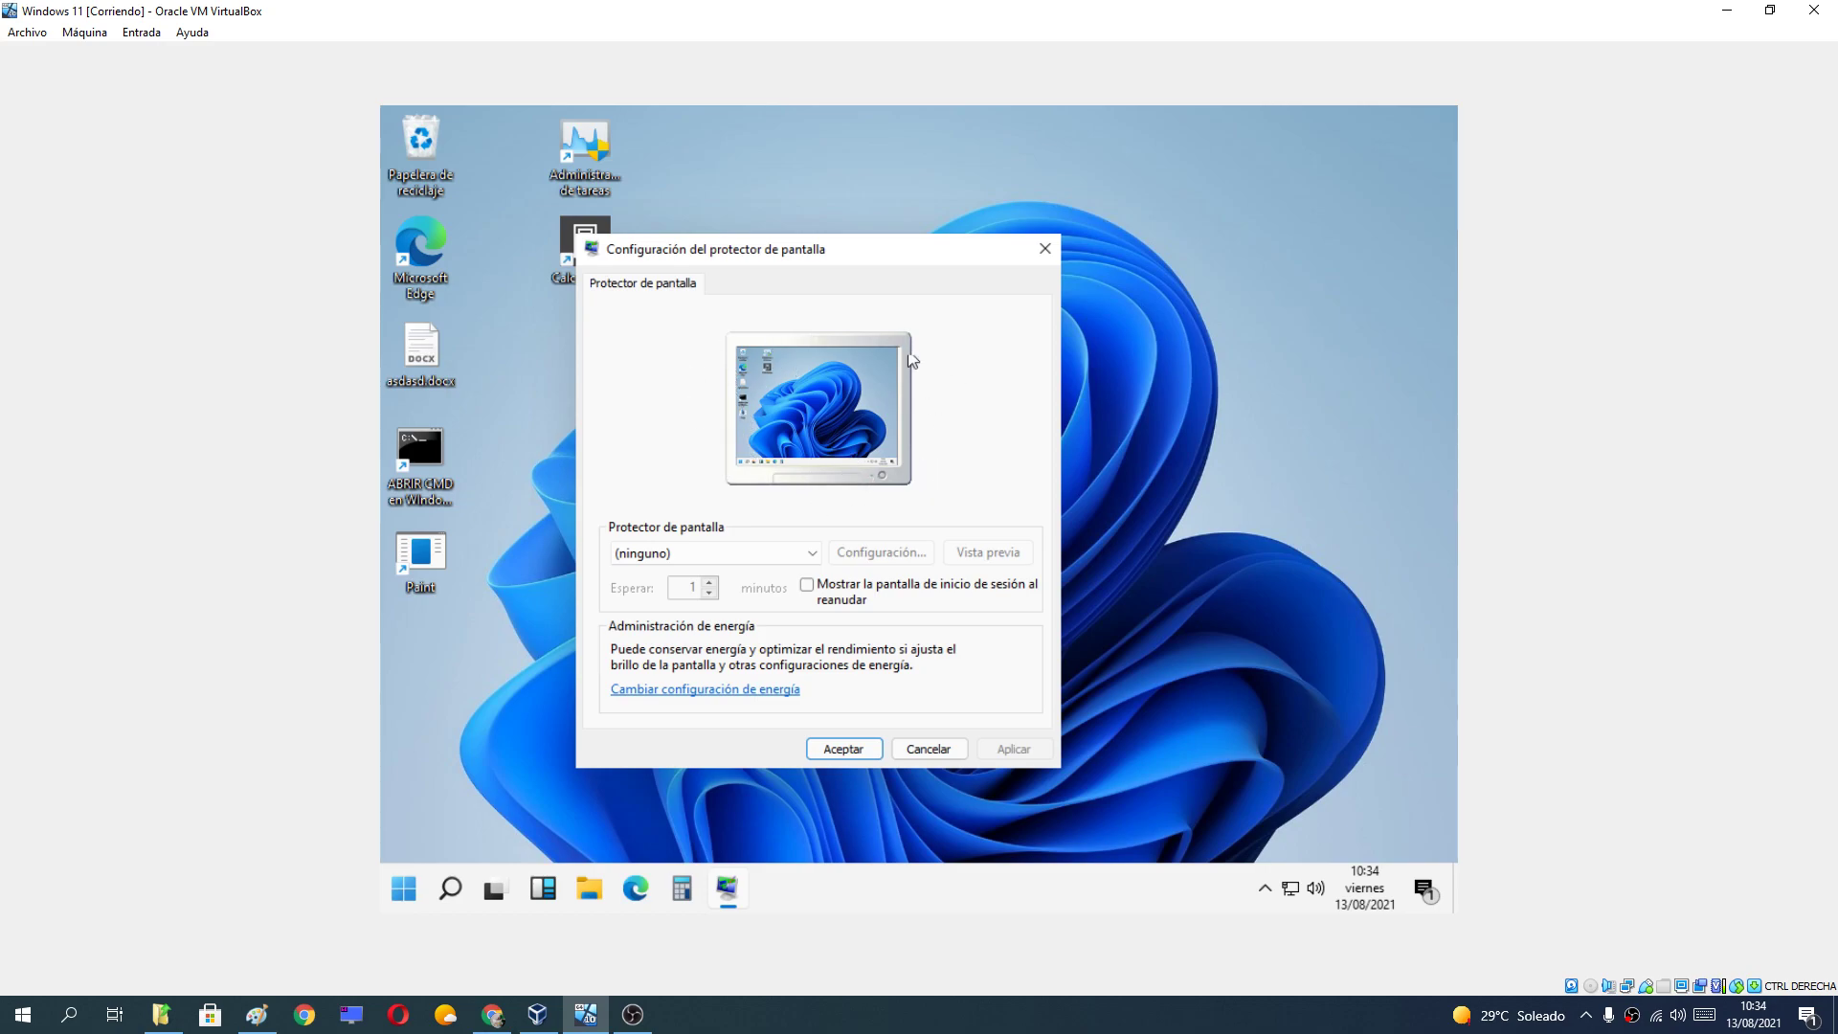
Preview the Blank and Burbujas screen savers in full screen
{"action": "left_click", "coordinate": [696, 561]}
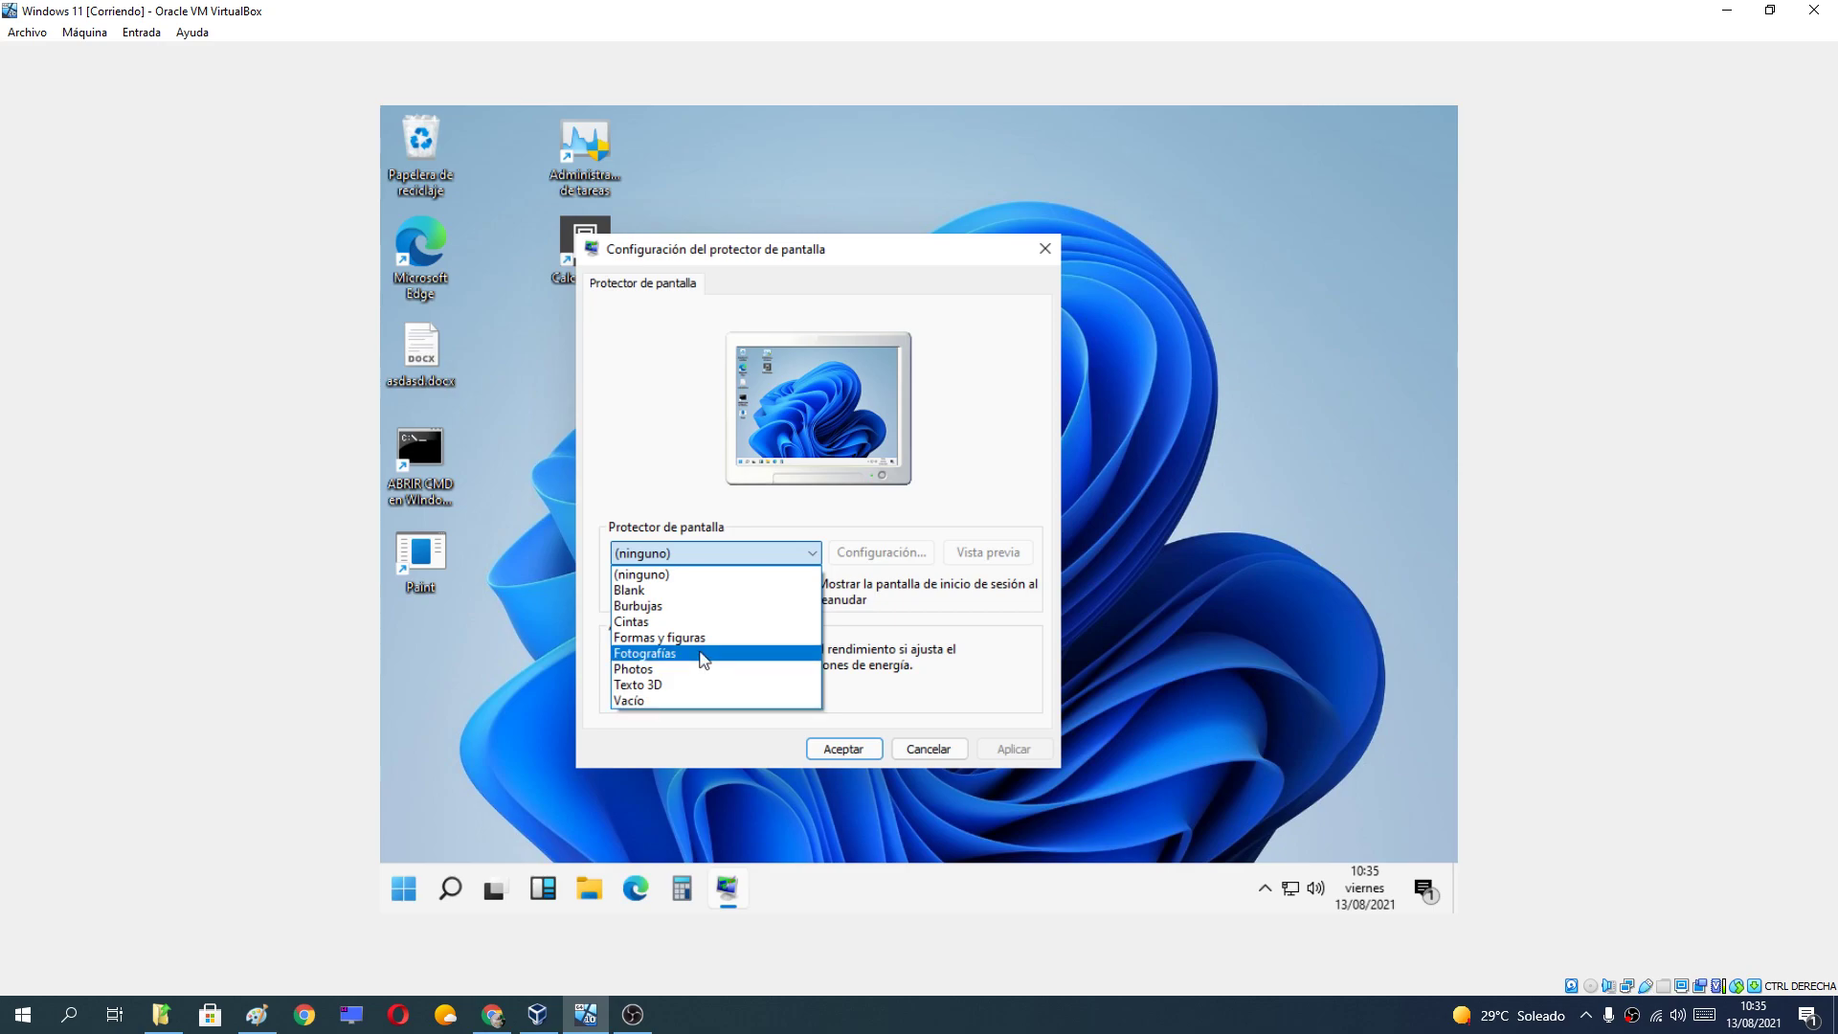
{"action": "left_click", "coordinate": [628, 591]}
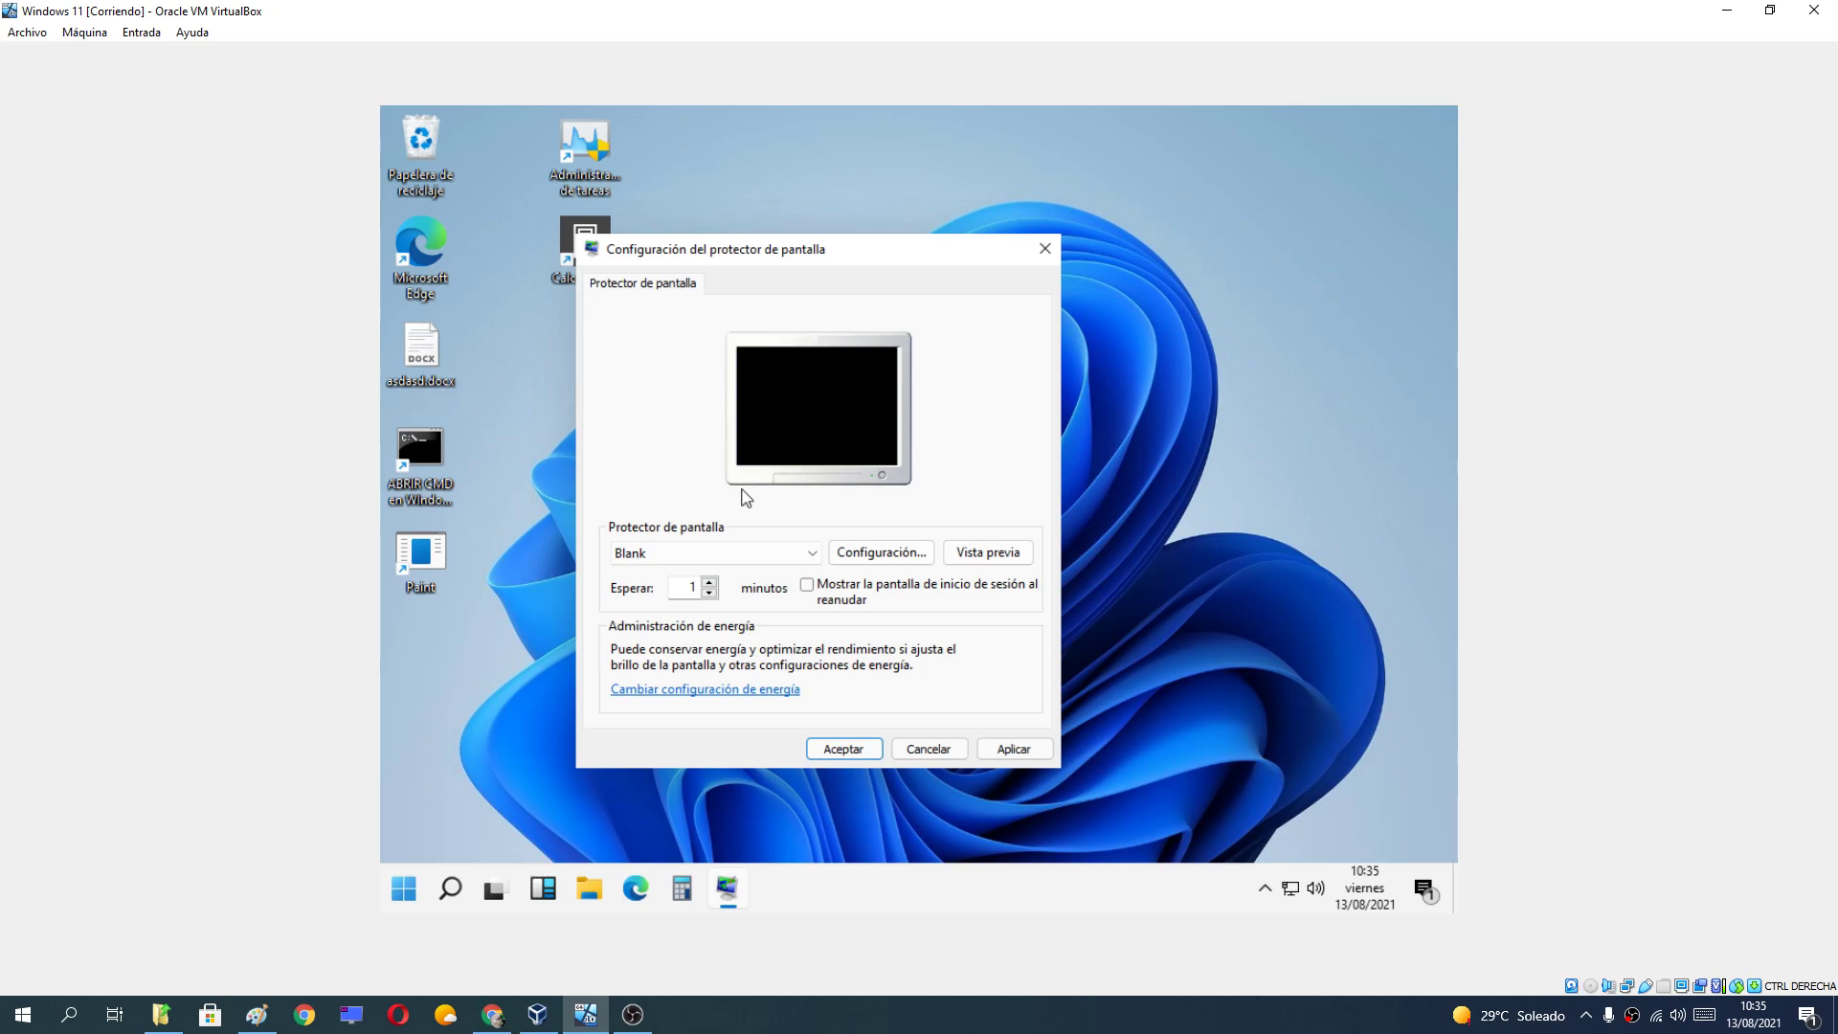
{"action": "left_click", "coordinate": [995, 561]}
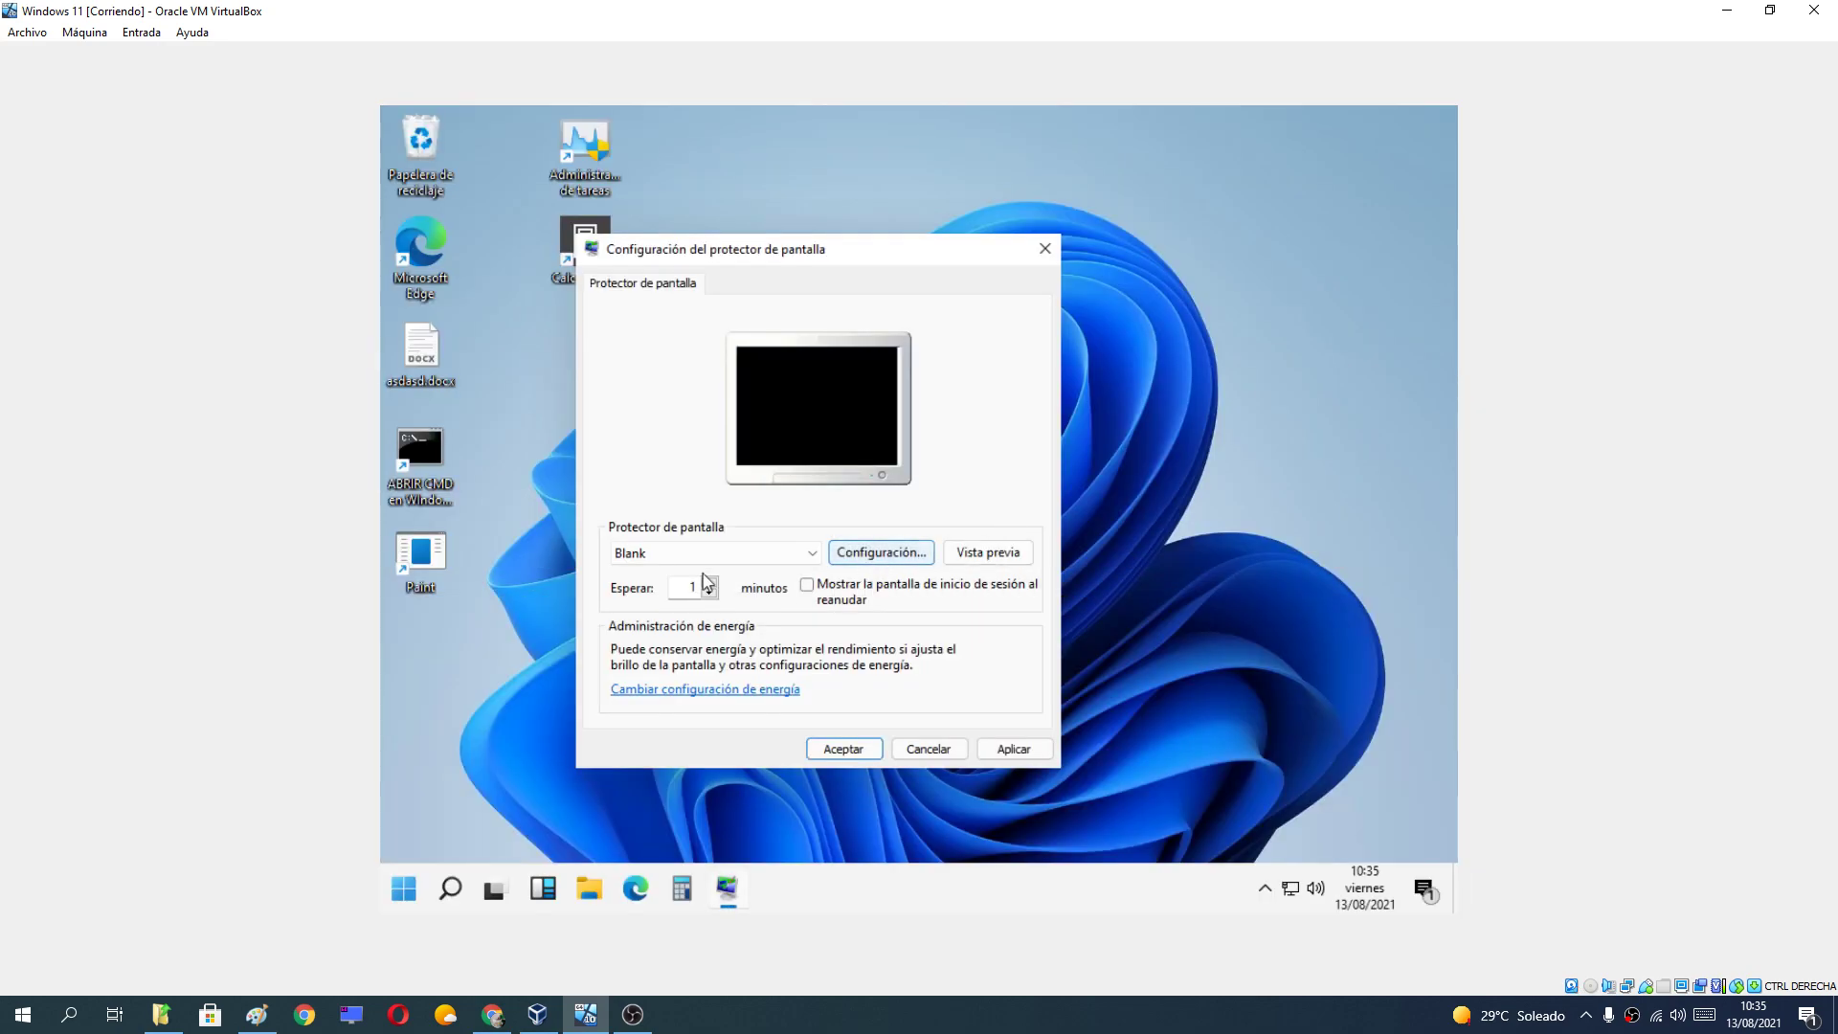
{"action": "left_click", "coordinate": [704, 555]}
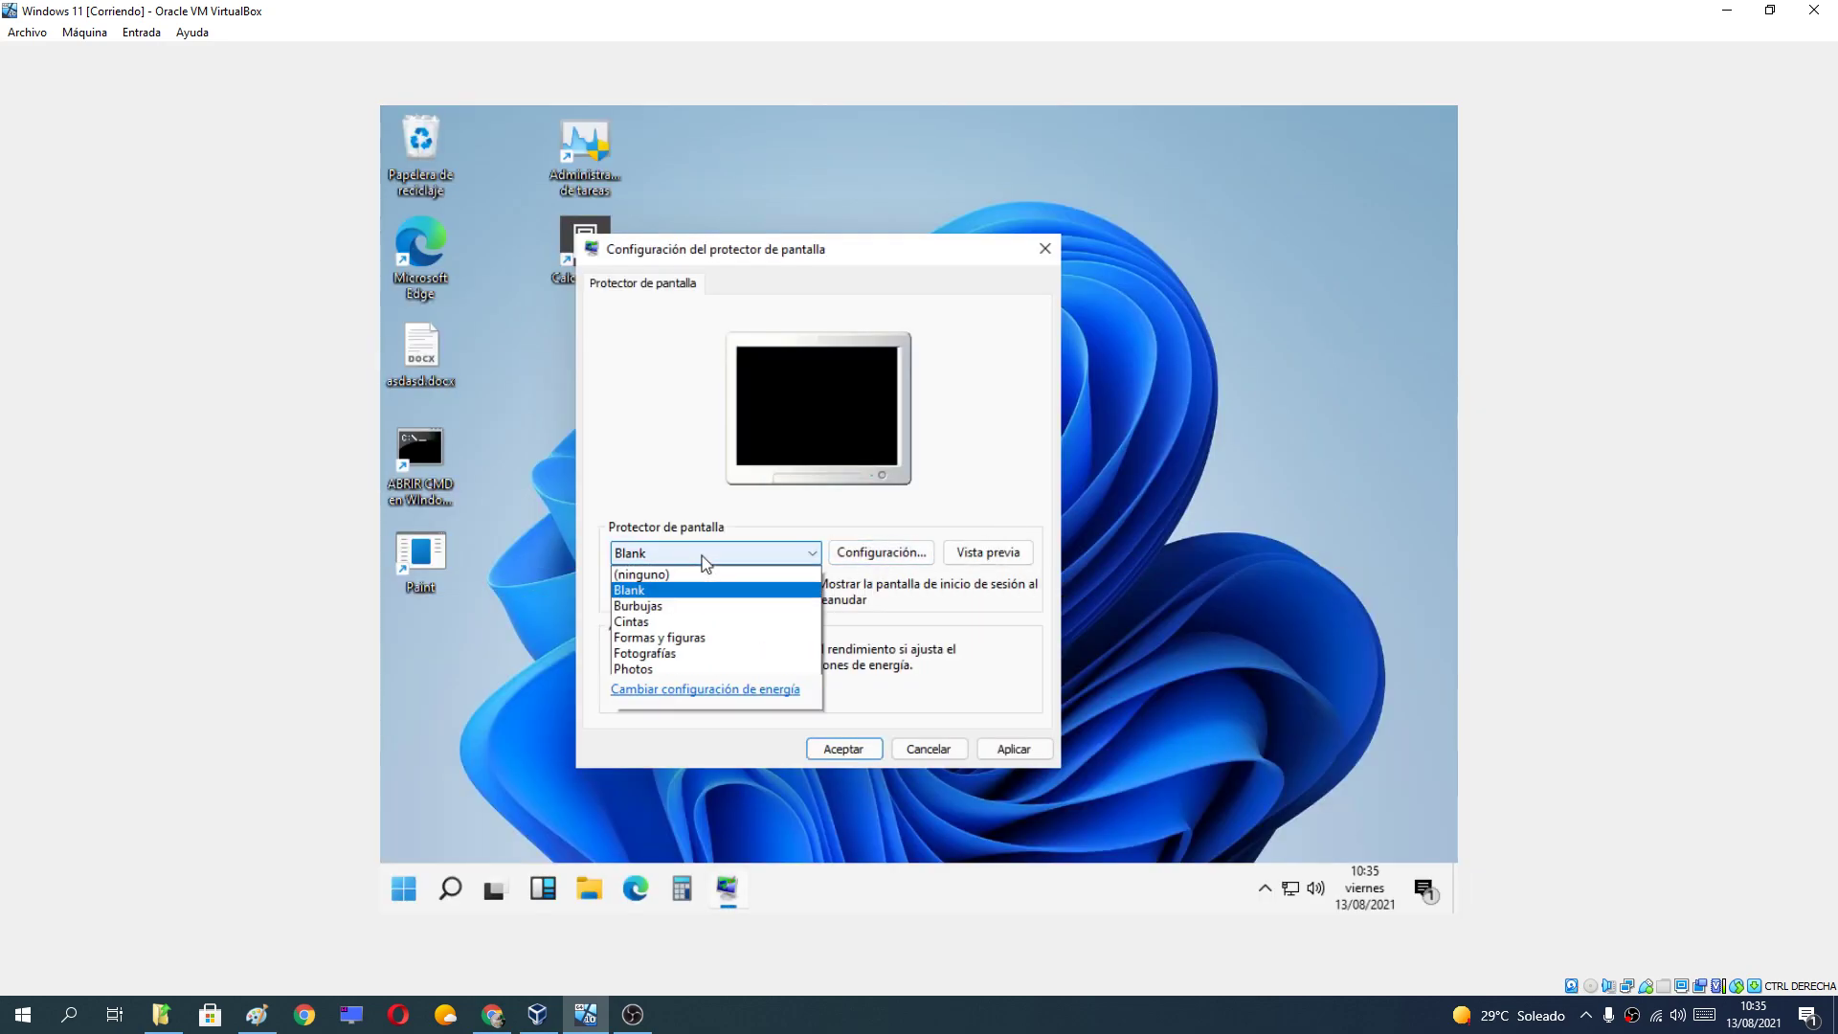
{"action": "left_click", "coordinate": [691, 606]}
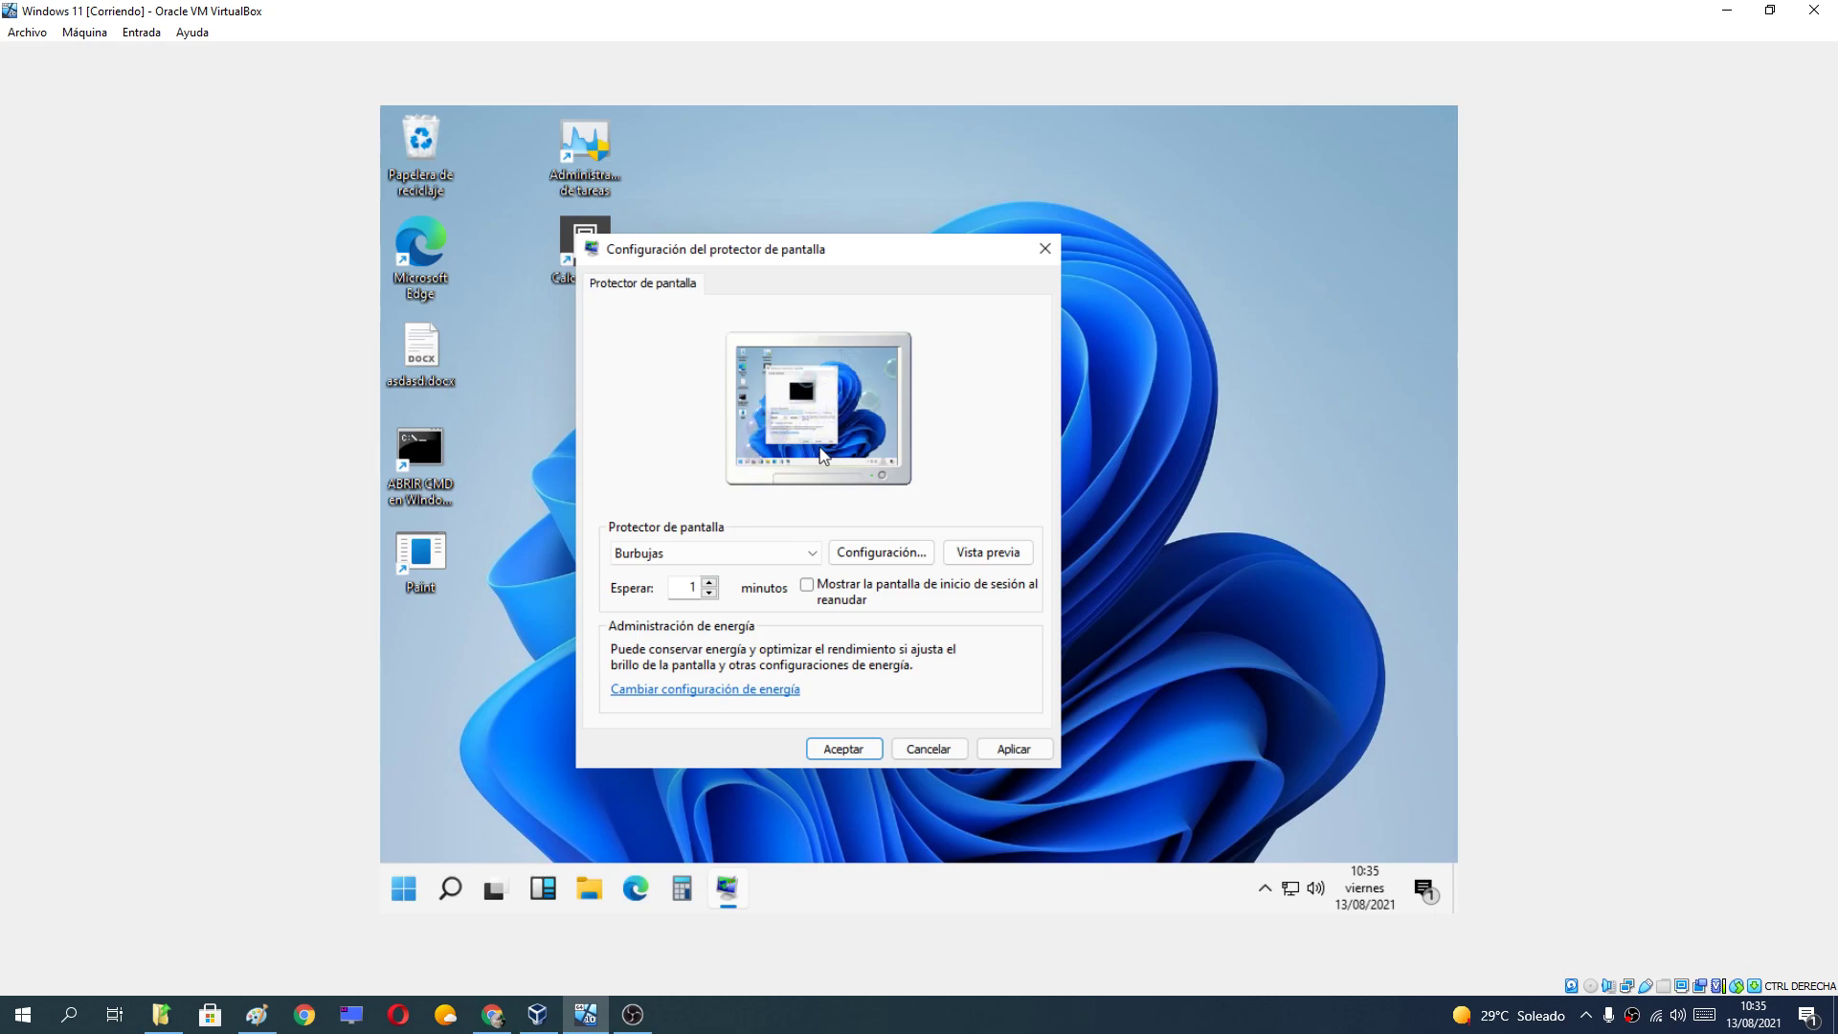
{"action": "left_click", "coordinate": [1015, 552]}
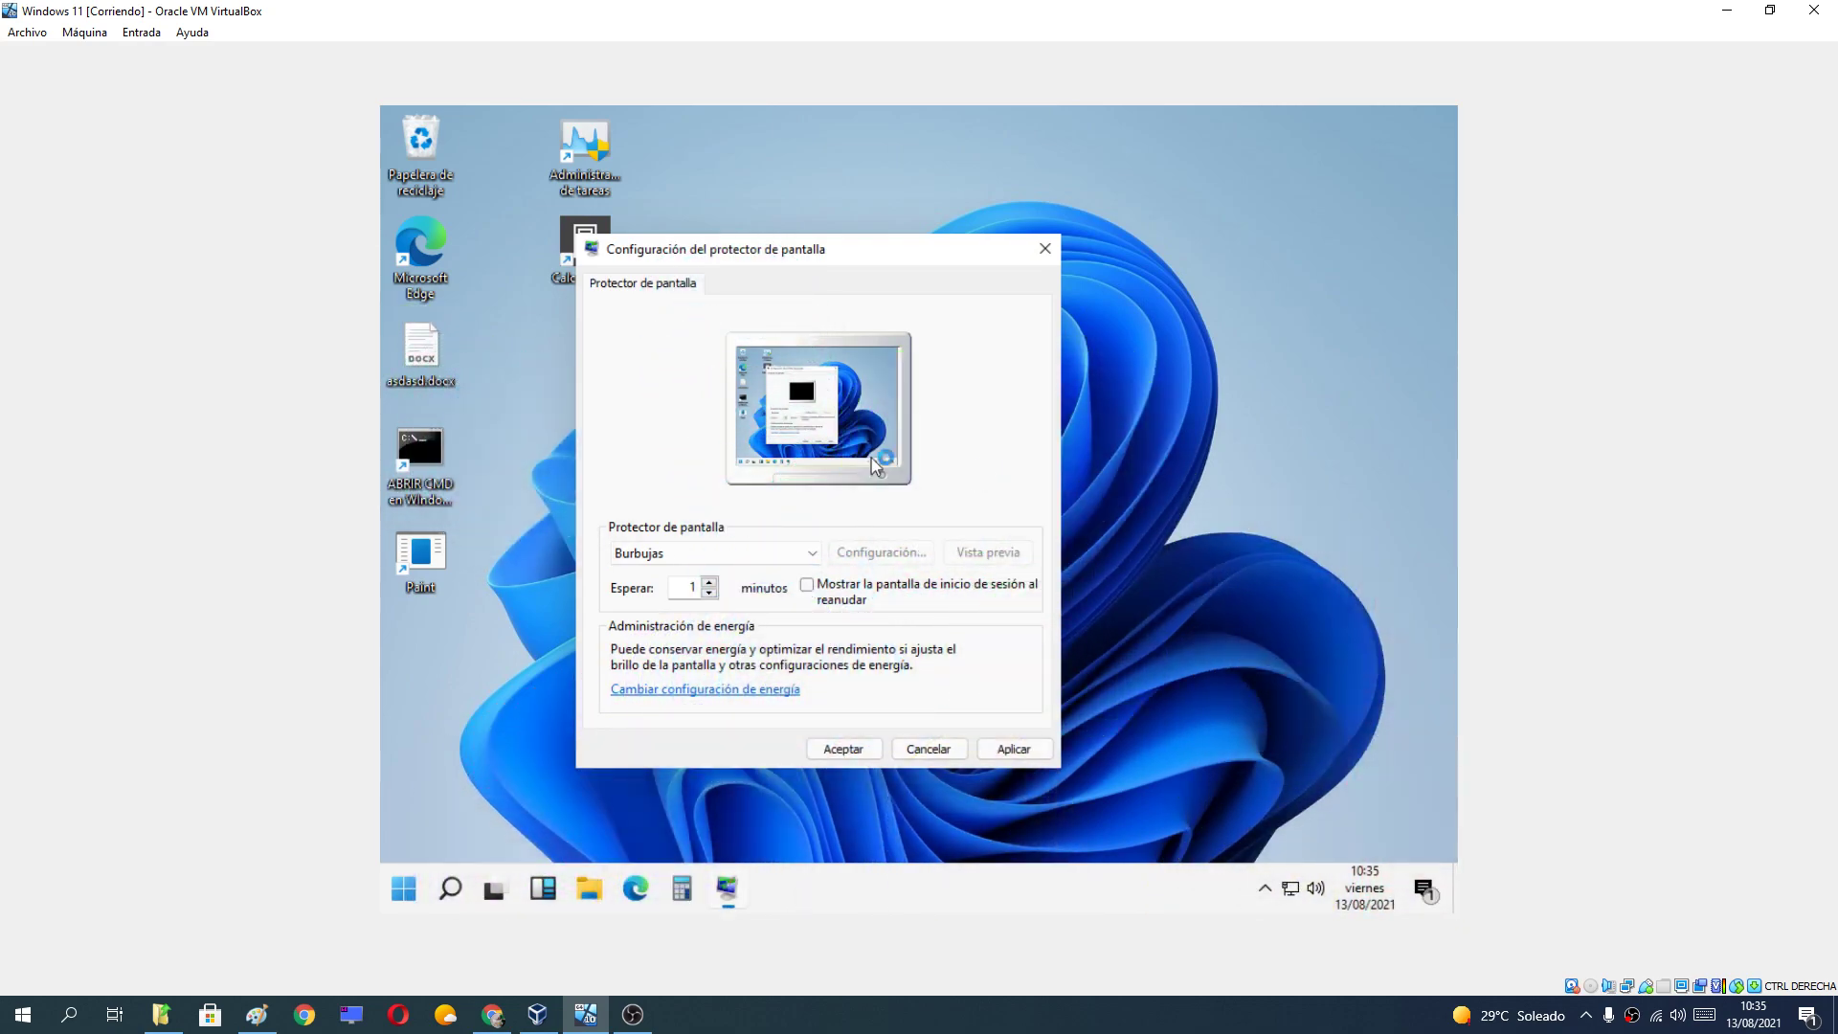
Preview the Cintas screen saver and the Formas y figuras screen saver in full screen
{"action": "left_click", "coordinate": [678, 555]}
{"action": "left_click", "coordinate": [671, 621]}
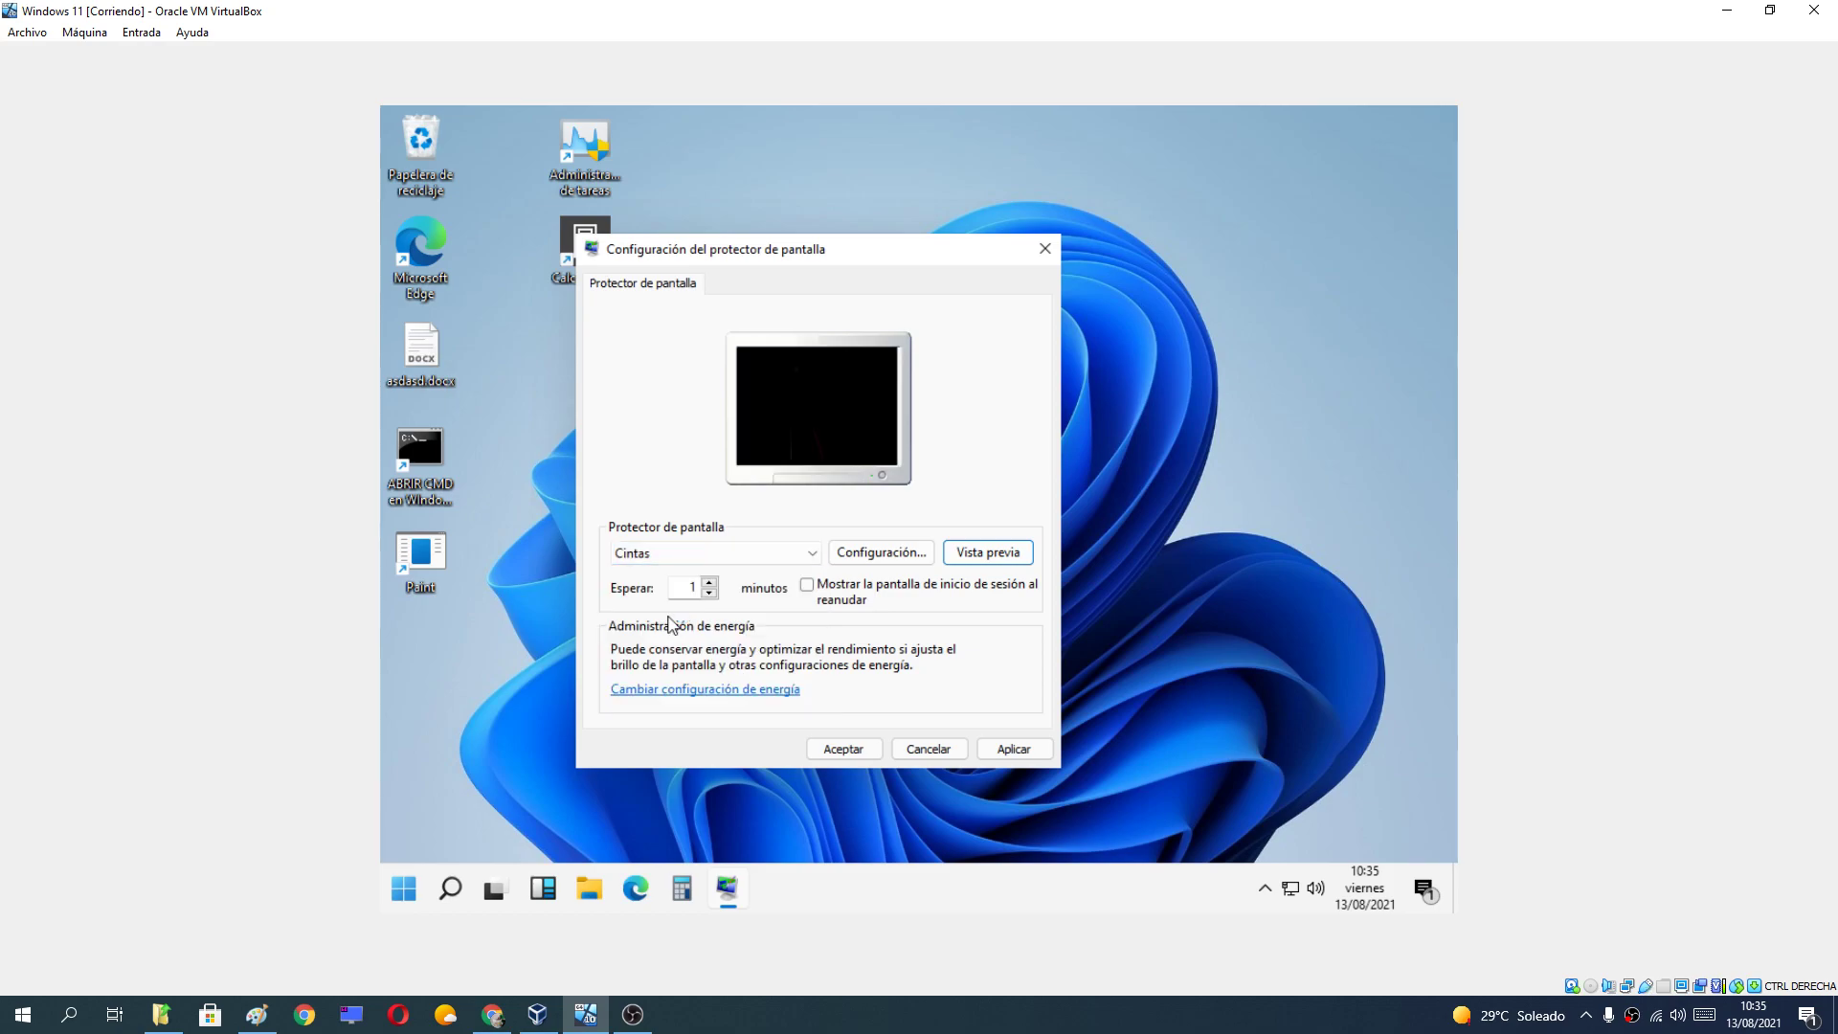
{"action": "left_click", "coordinate": [960, 555]}
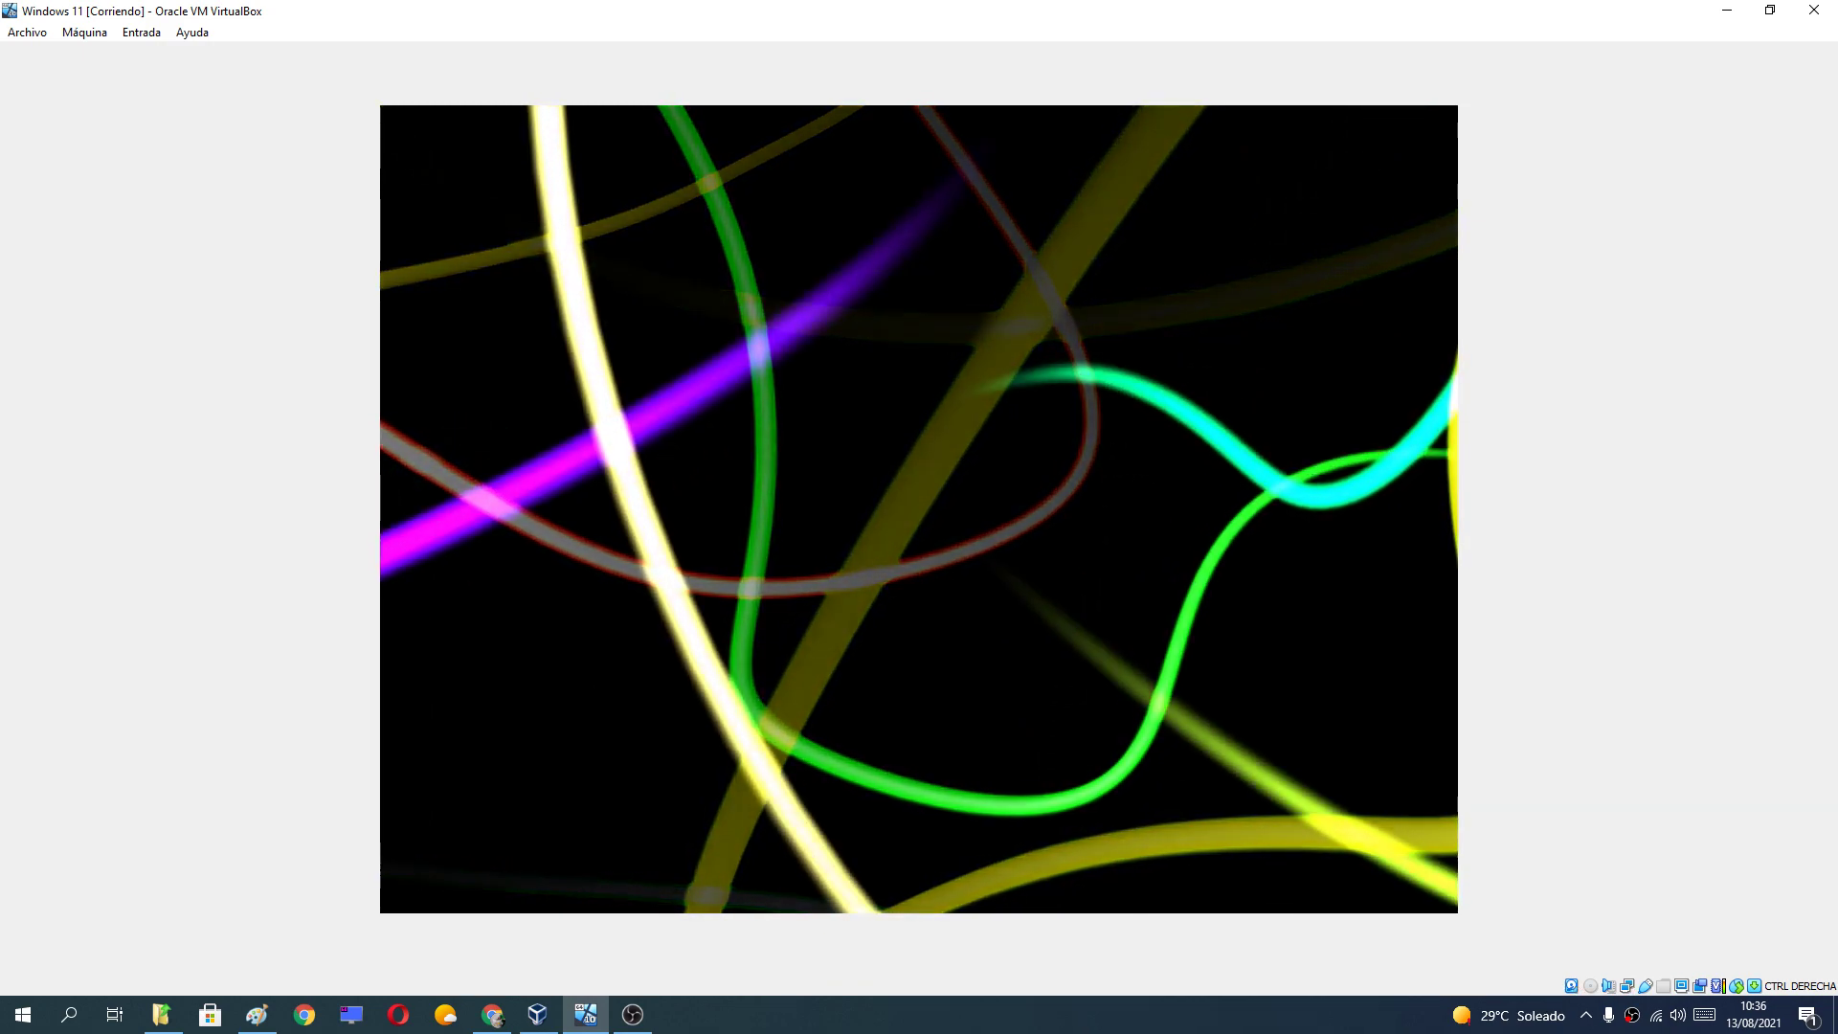
{"action": "mouse_move", "coordinate": [940, 346]}
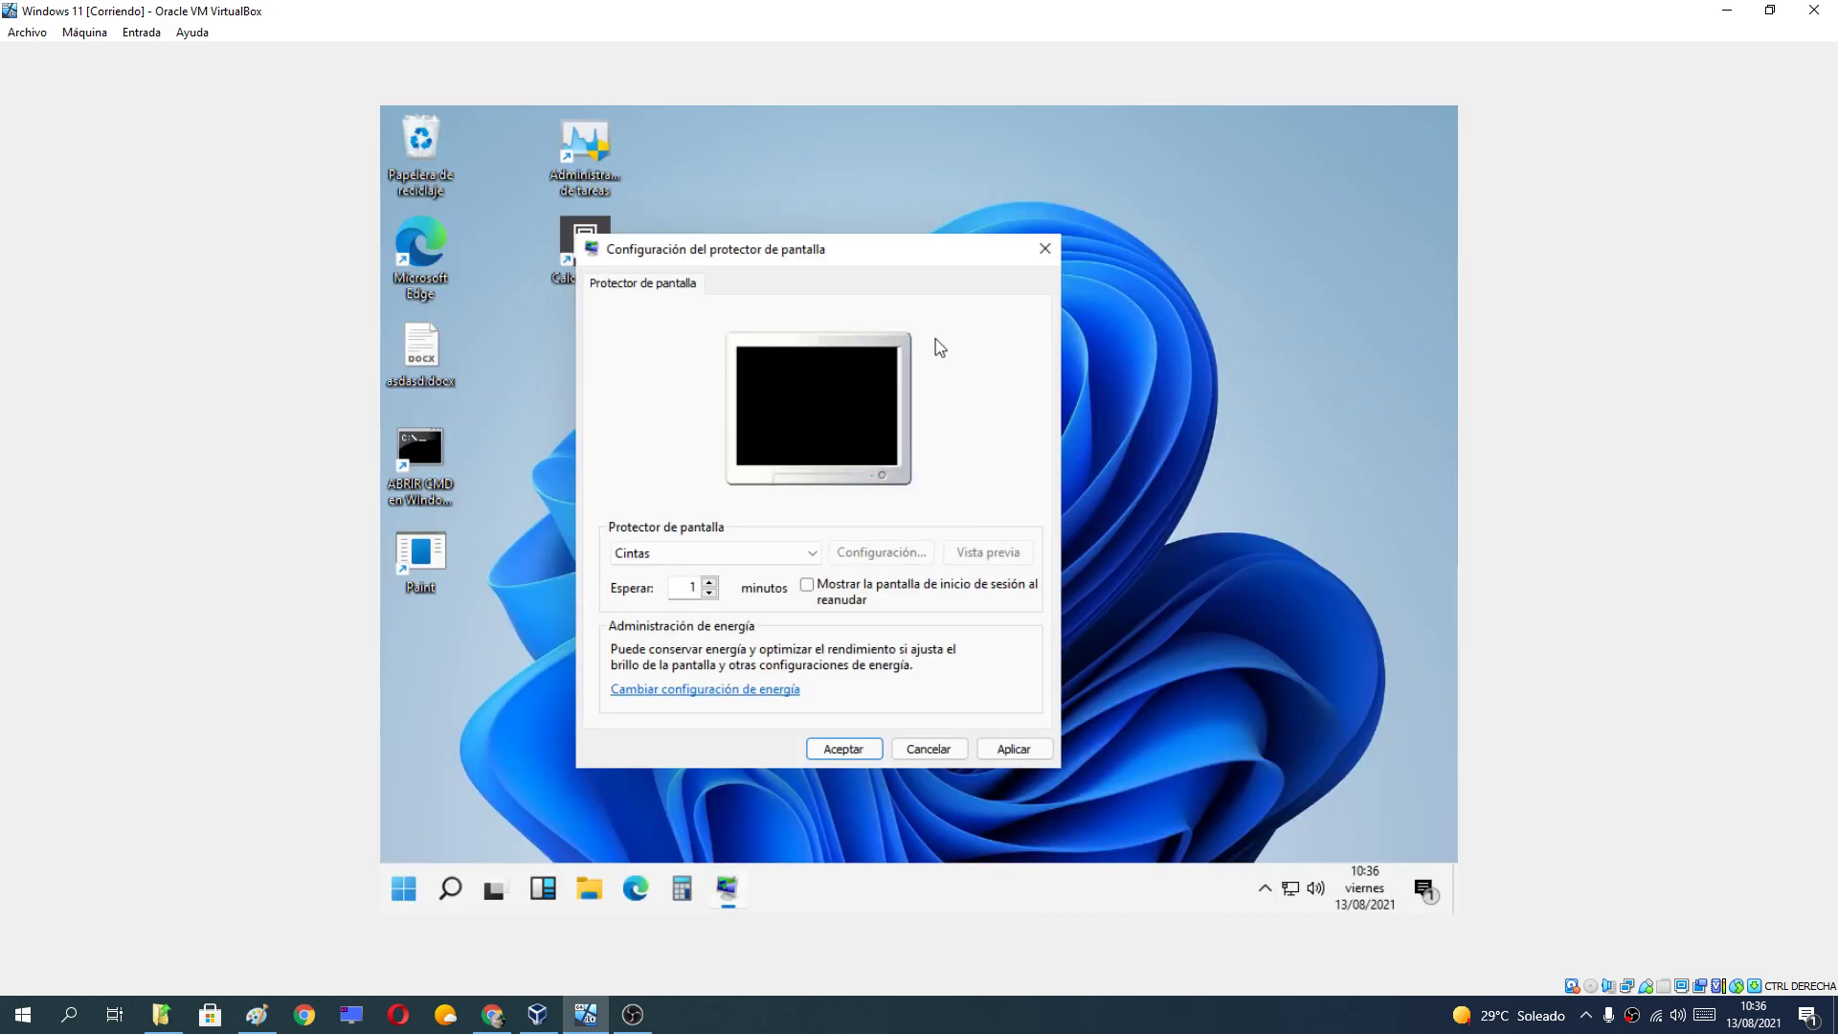
{"action": "left_click", "coordinate": [726, 553]}
{"action": "left_click", "coordinate": [721, 637]}
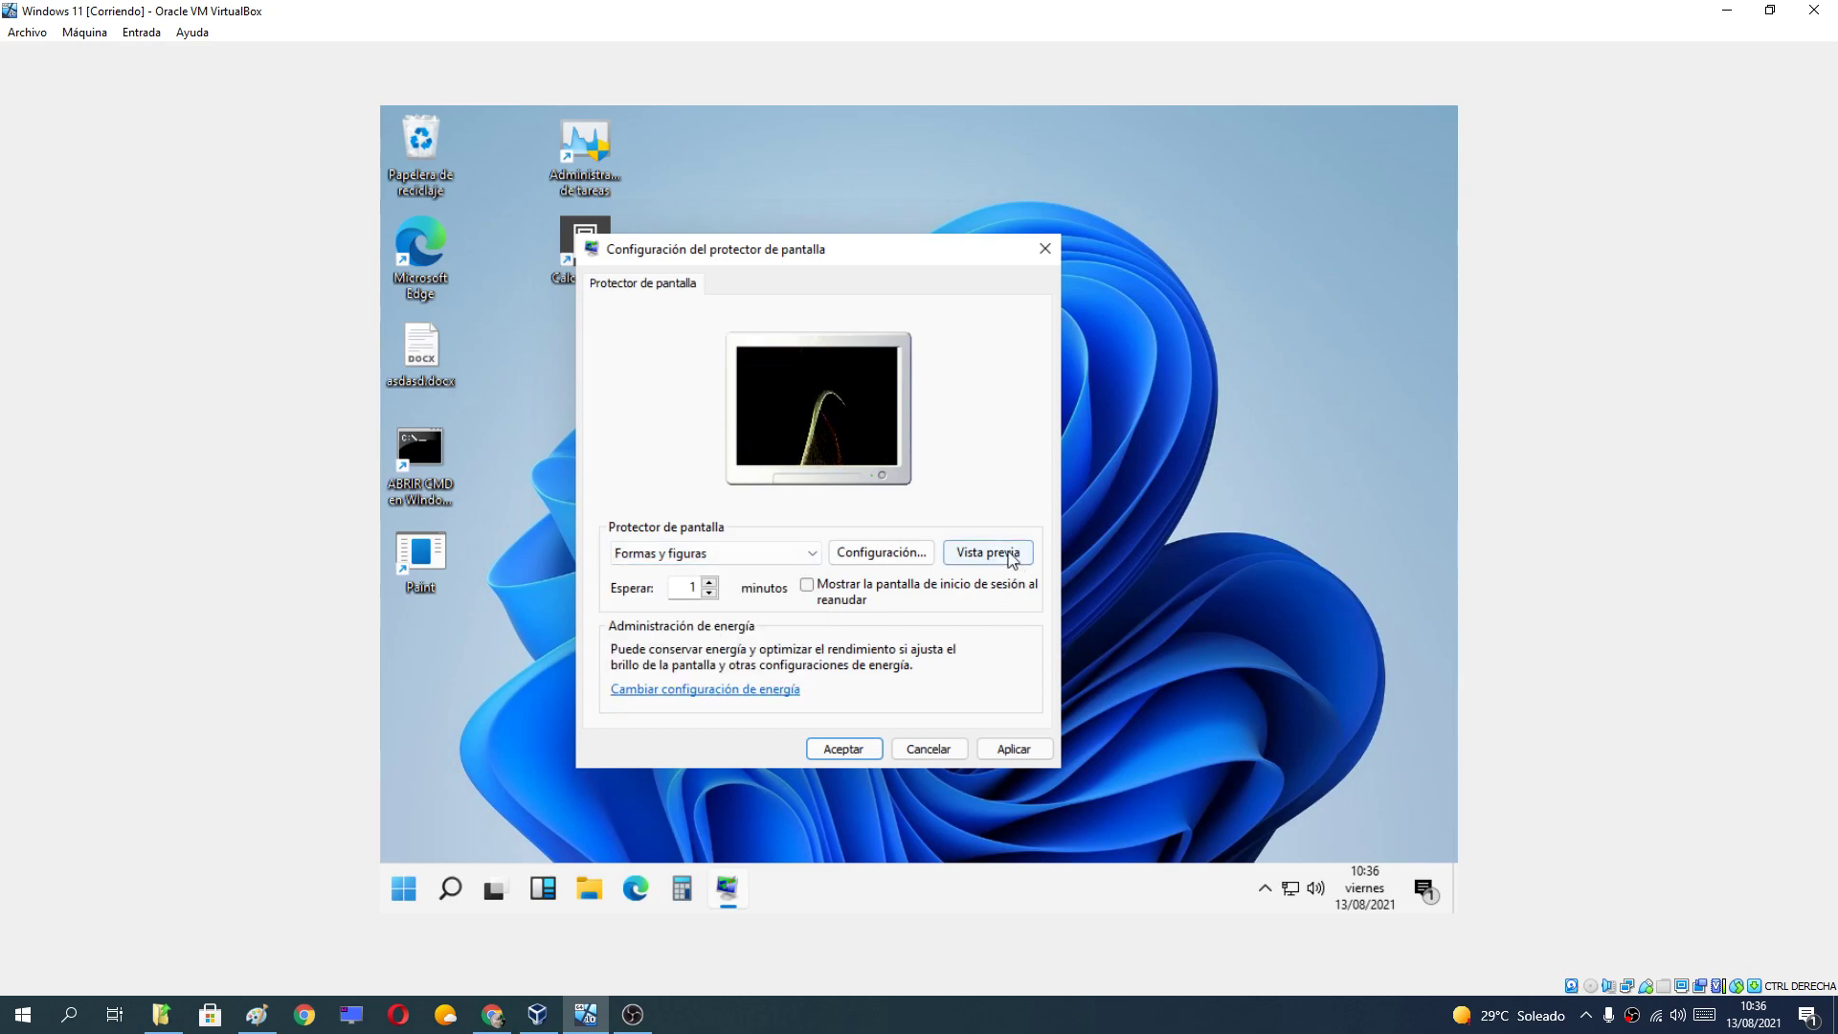
{"action": "left_click", "coordinate": [1011, 560]}
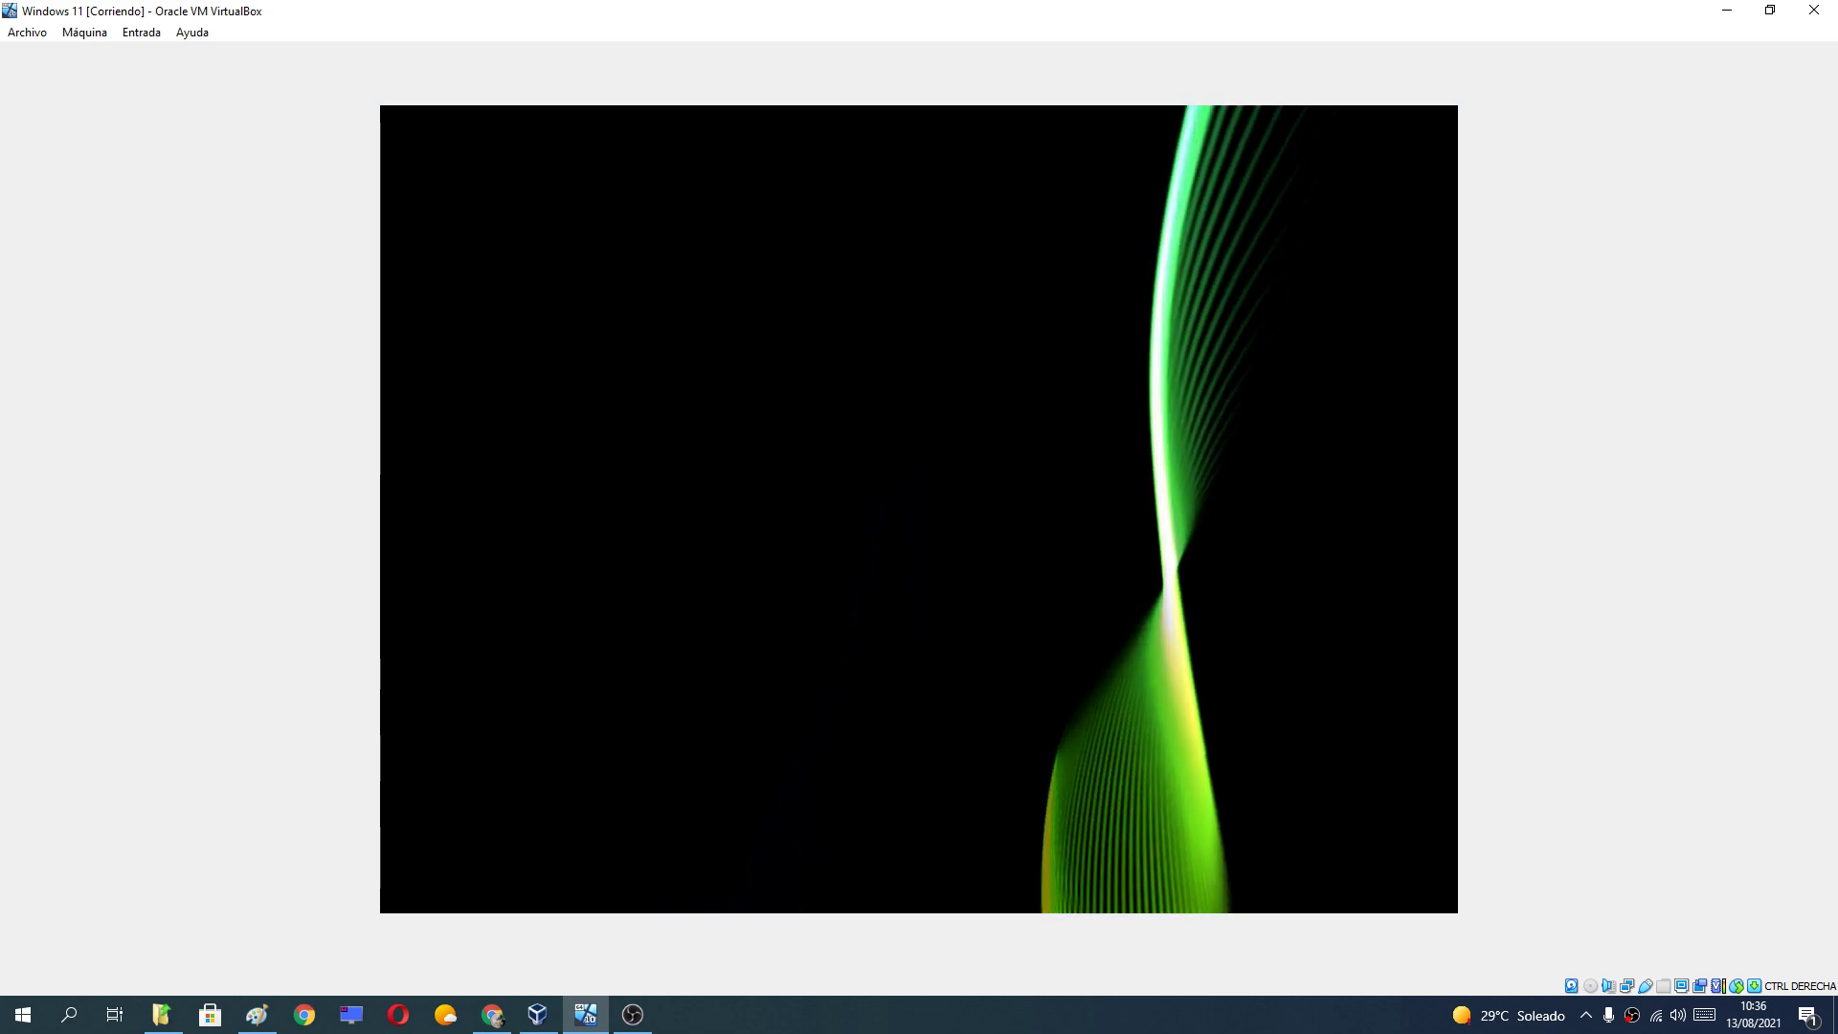
{"action": "mouse_move", "coordinate": [858, 492]}
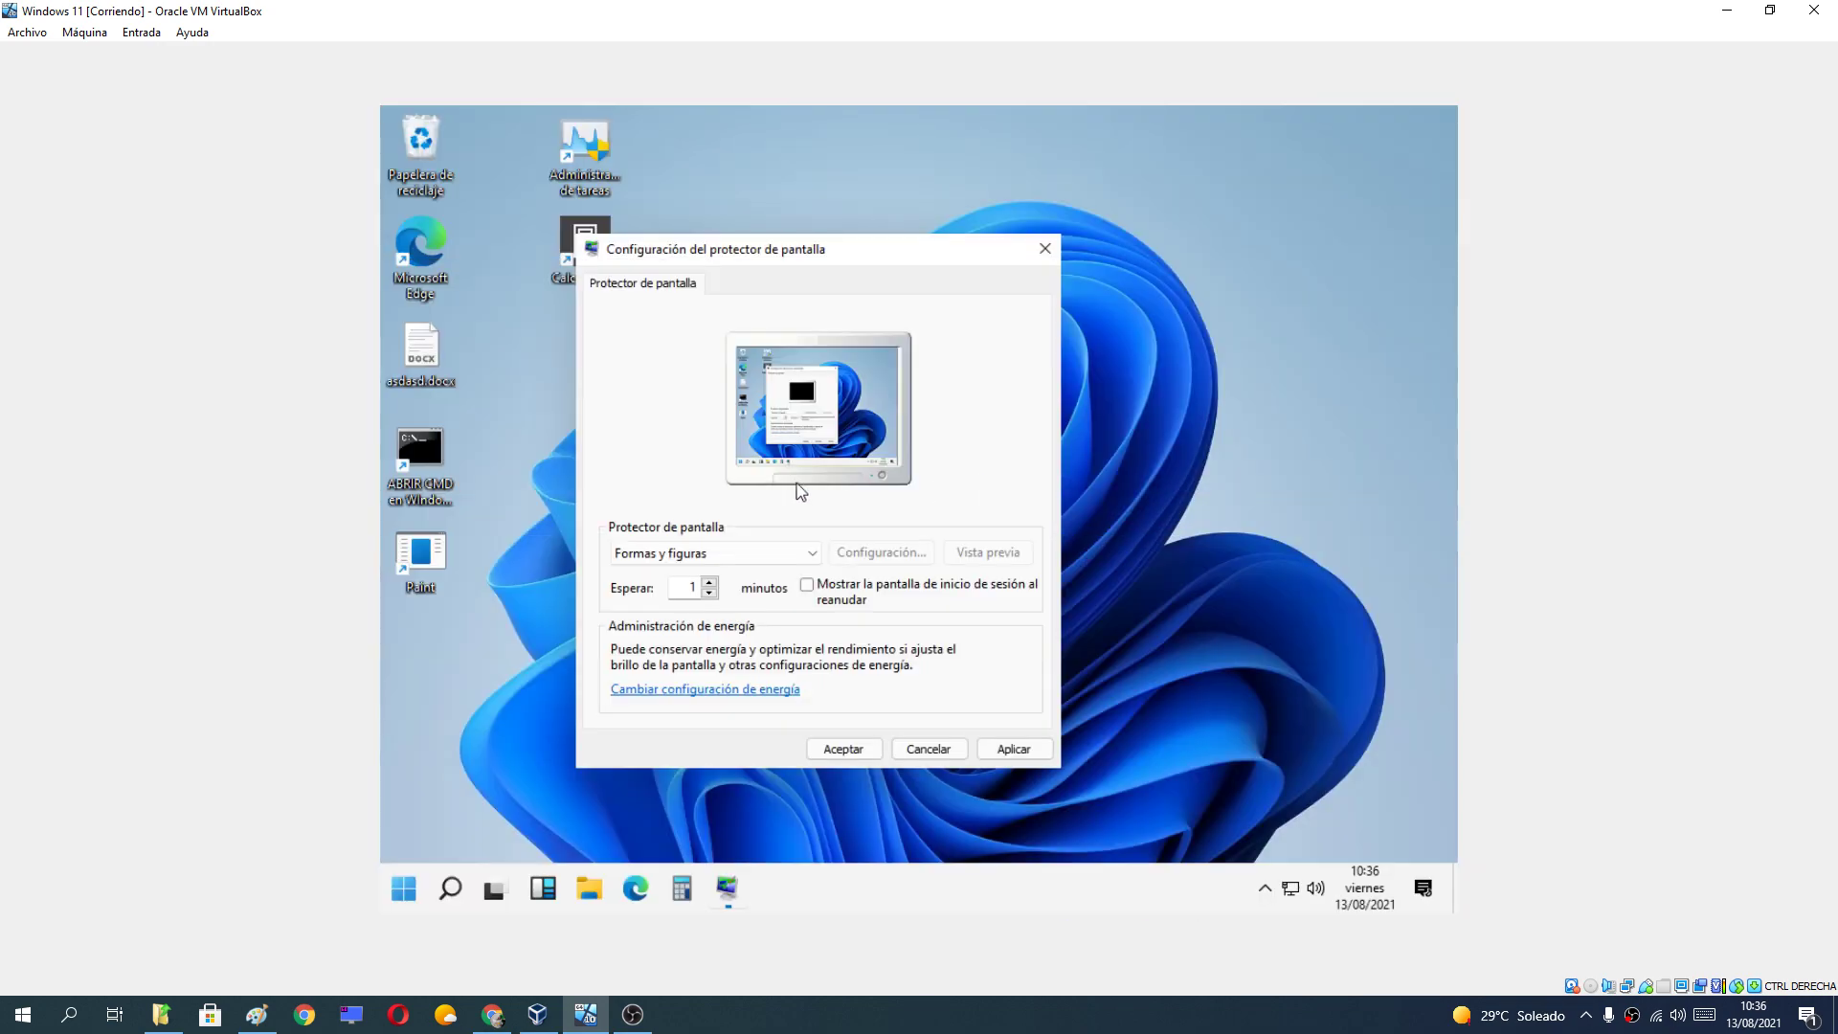
Select the Fotografías and Photos screen savers in turn to view their thumbnails
{"action": "left_click", "coordinate": [683, 556]}
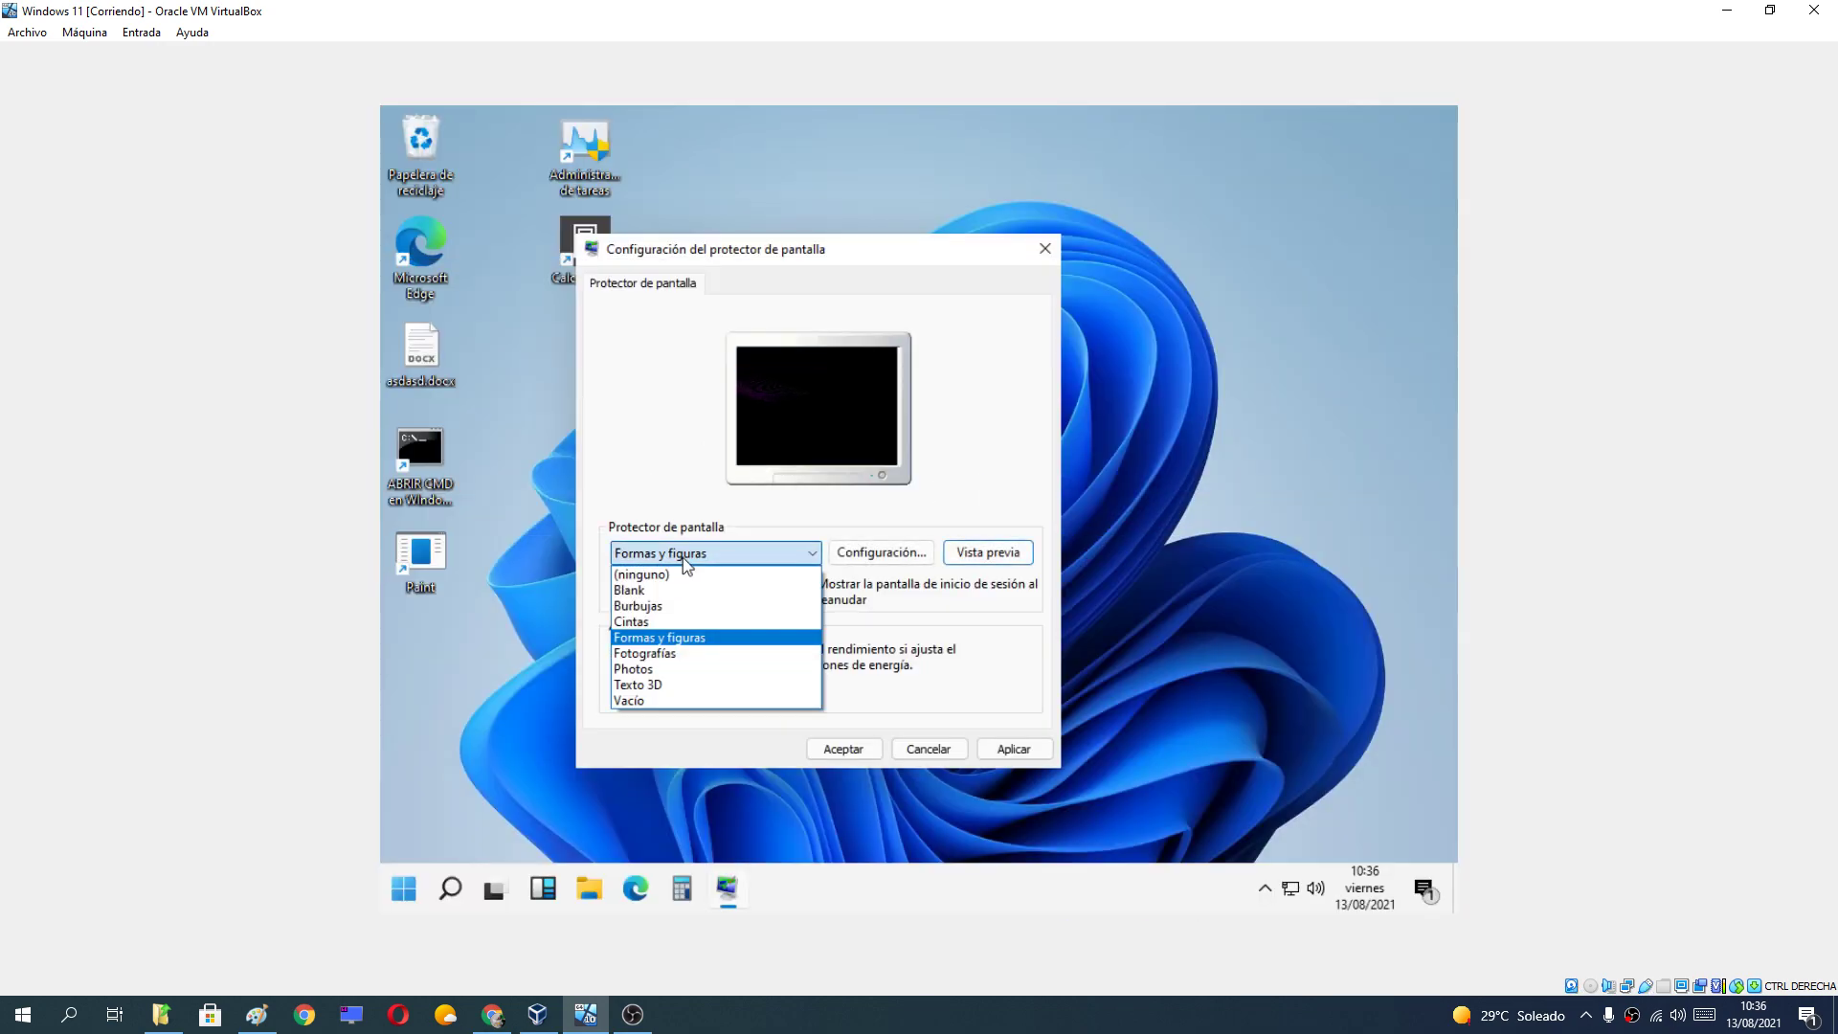
{"action": "left_click", "coordinate": [685, 653]}
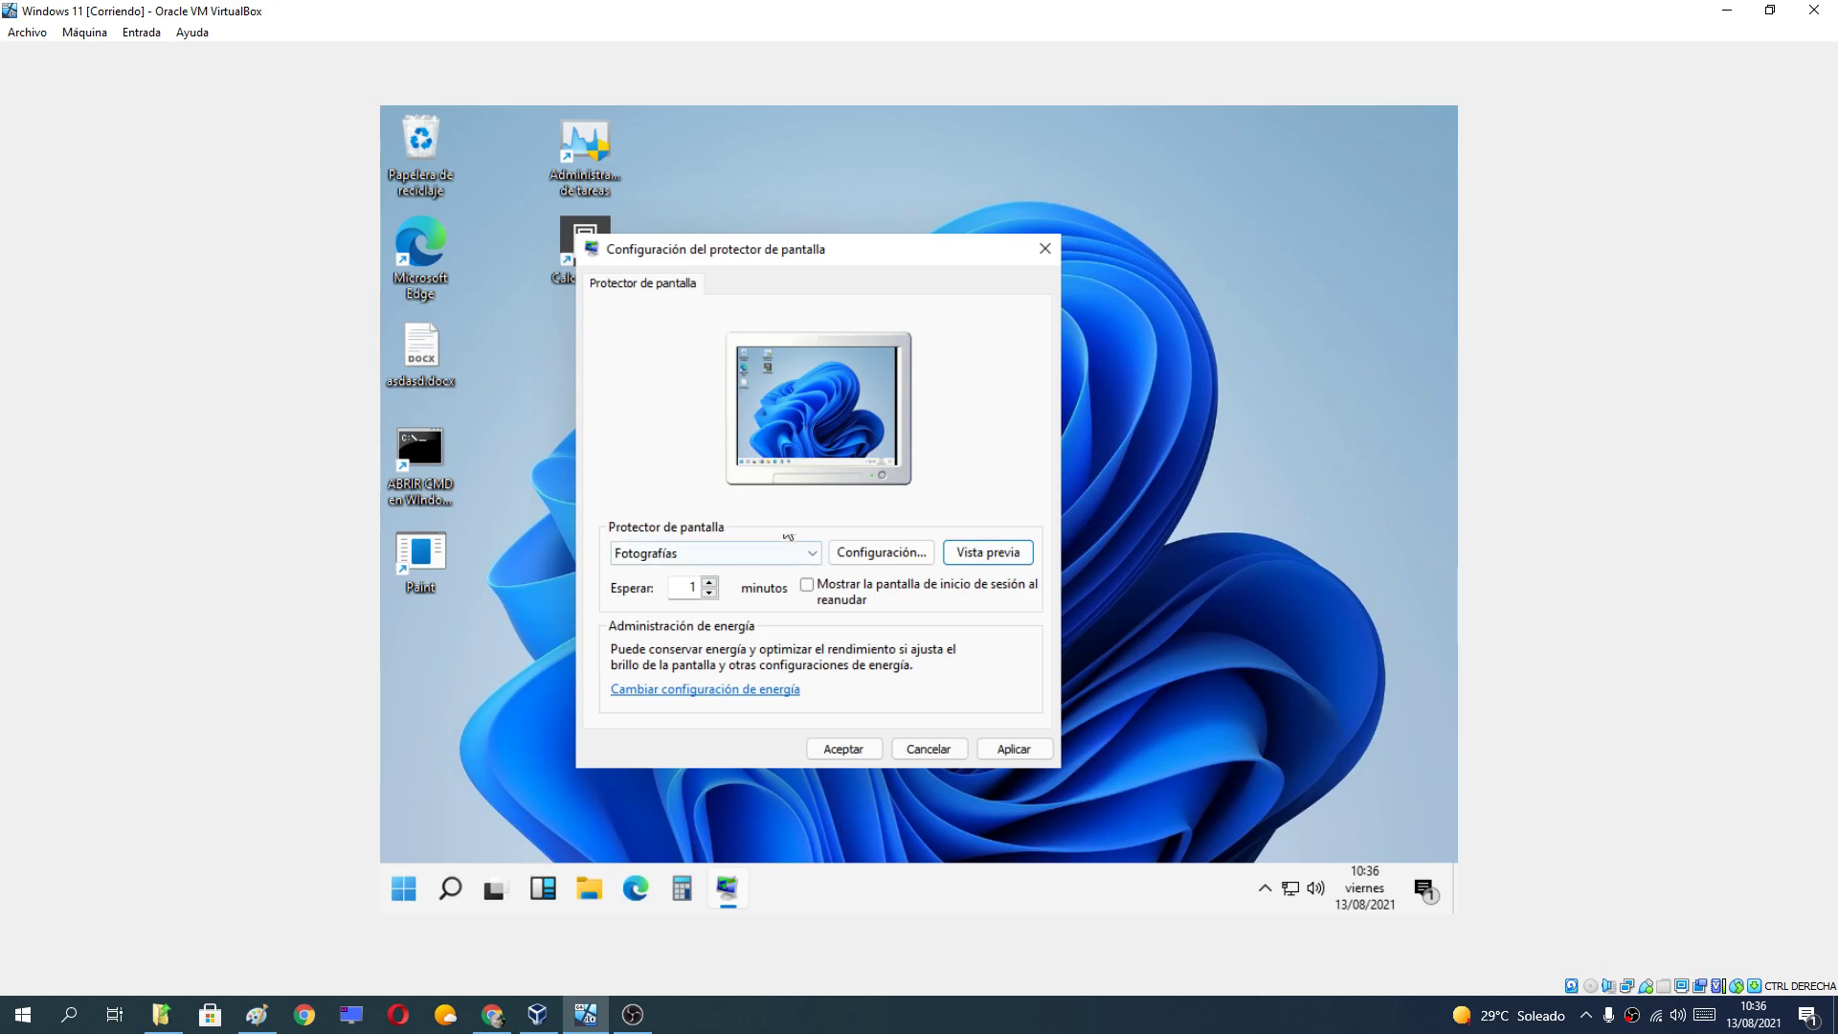
{"action": "left_click", "coordinate": [723, 560]}
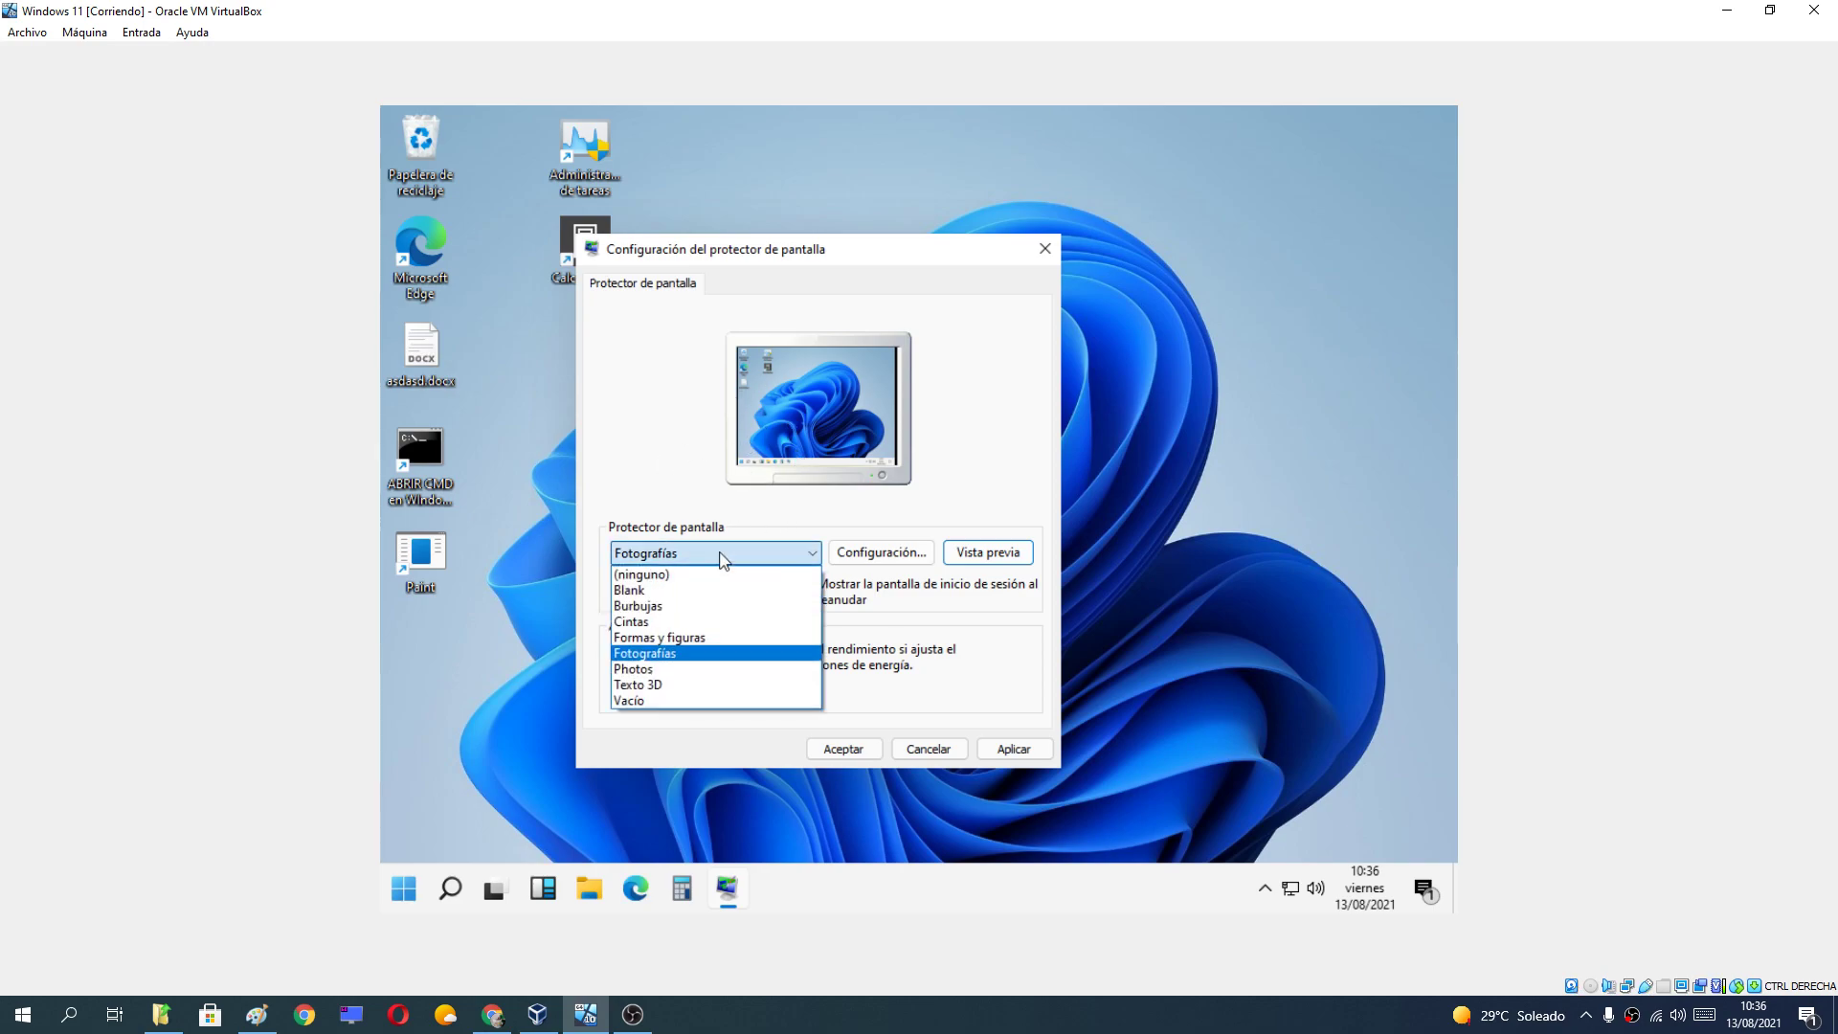
{"action": "left_click", "coordinate": [696, 673]}
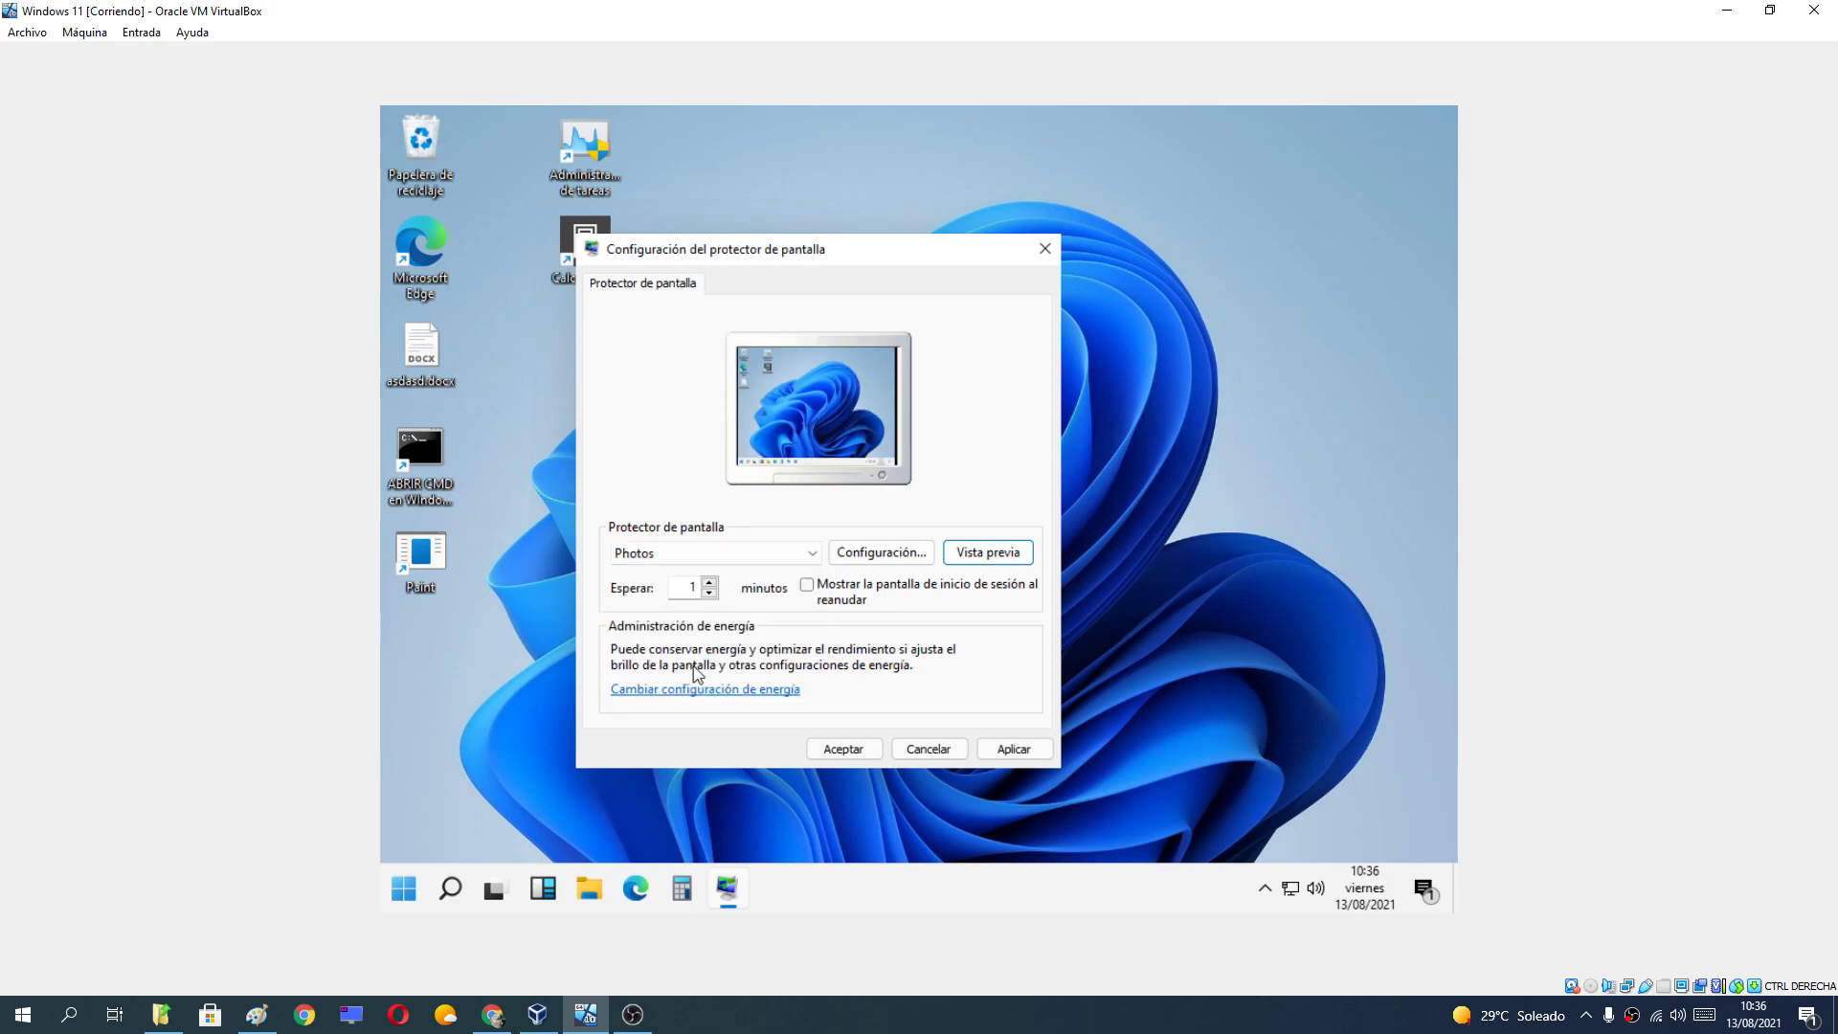
Preview the Texto 3D screen saver in full screen and view the Vacío thumbnail
{"action": "left_click", "coordinate": [742, 556]}
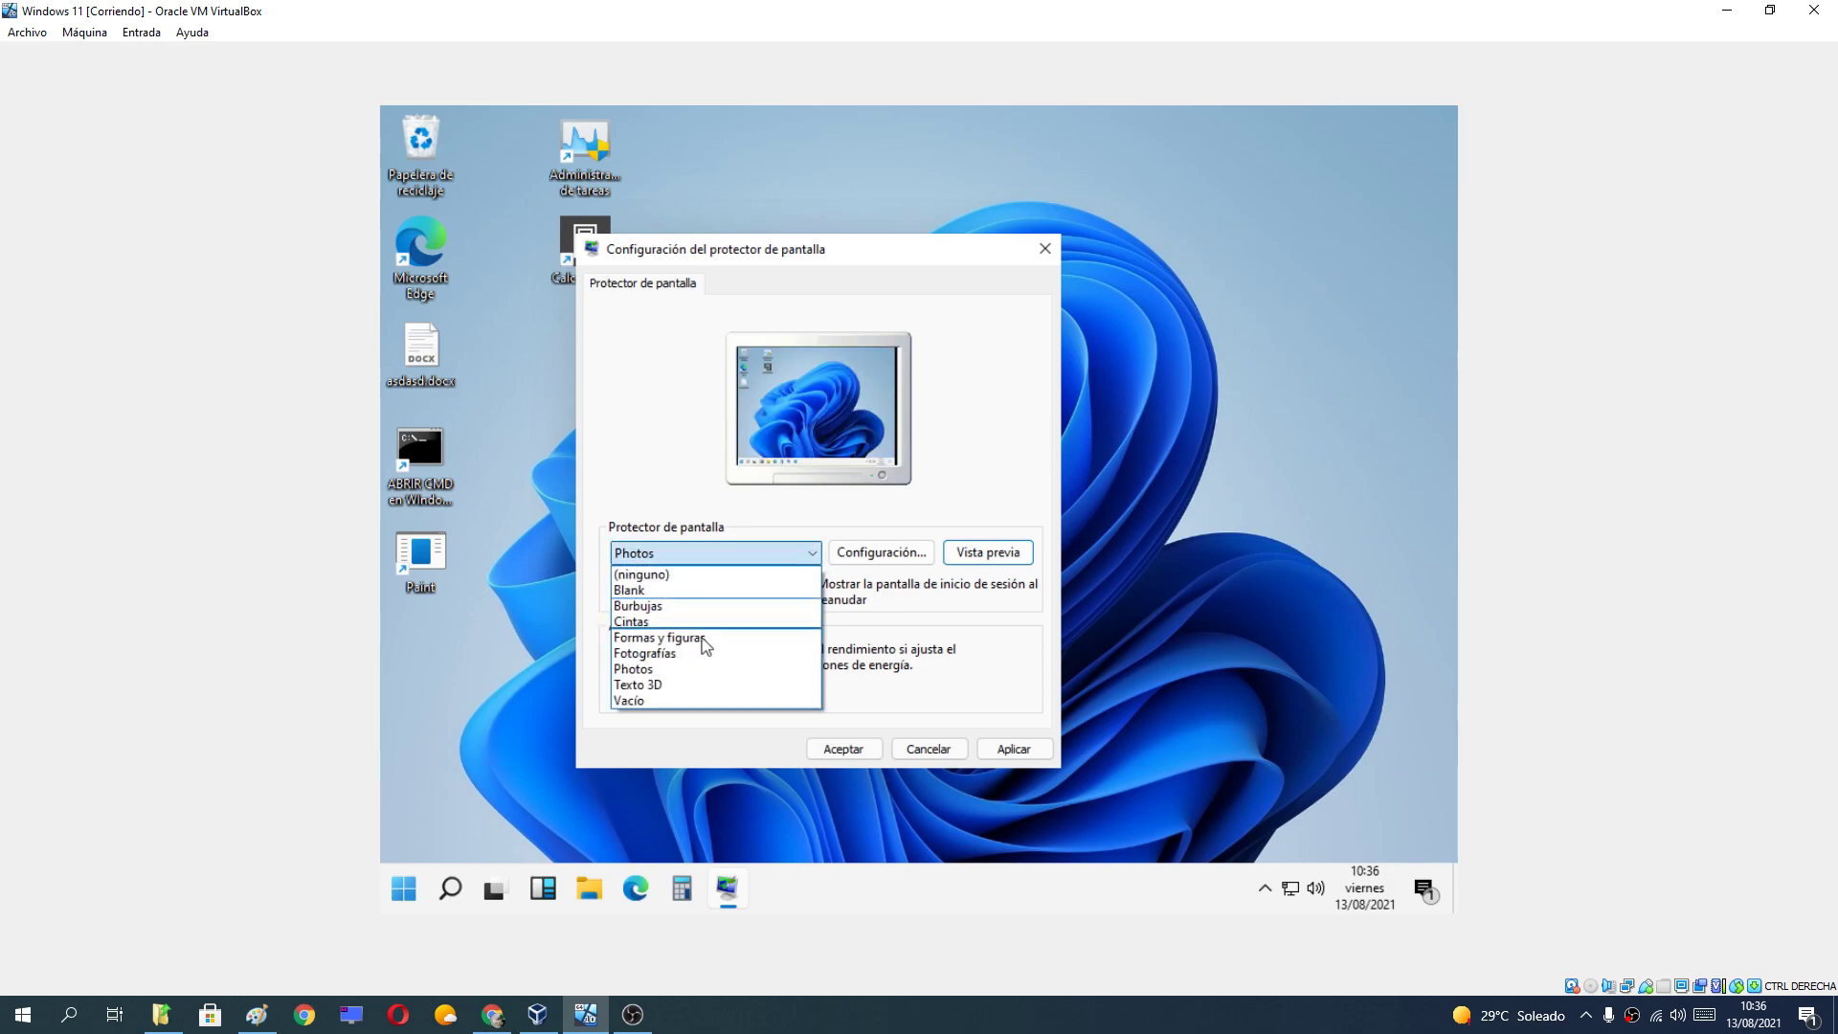
{"action": "left_click", "coordinate": [693, 696]}
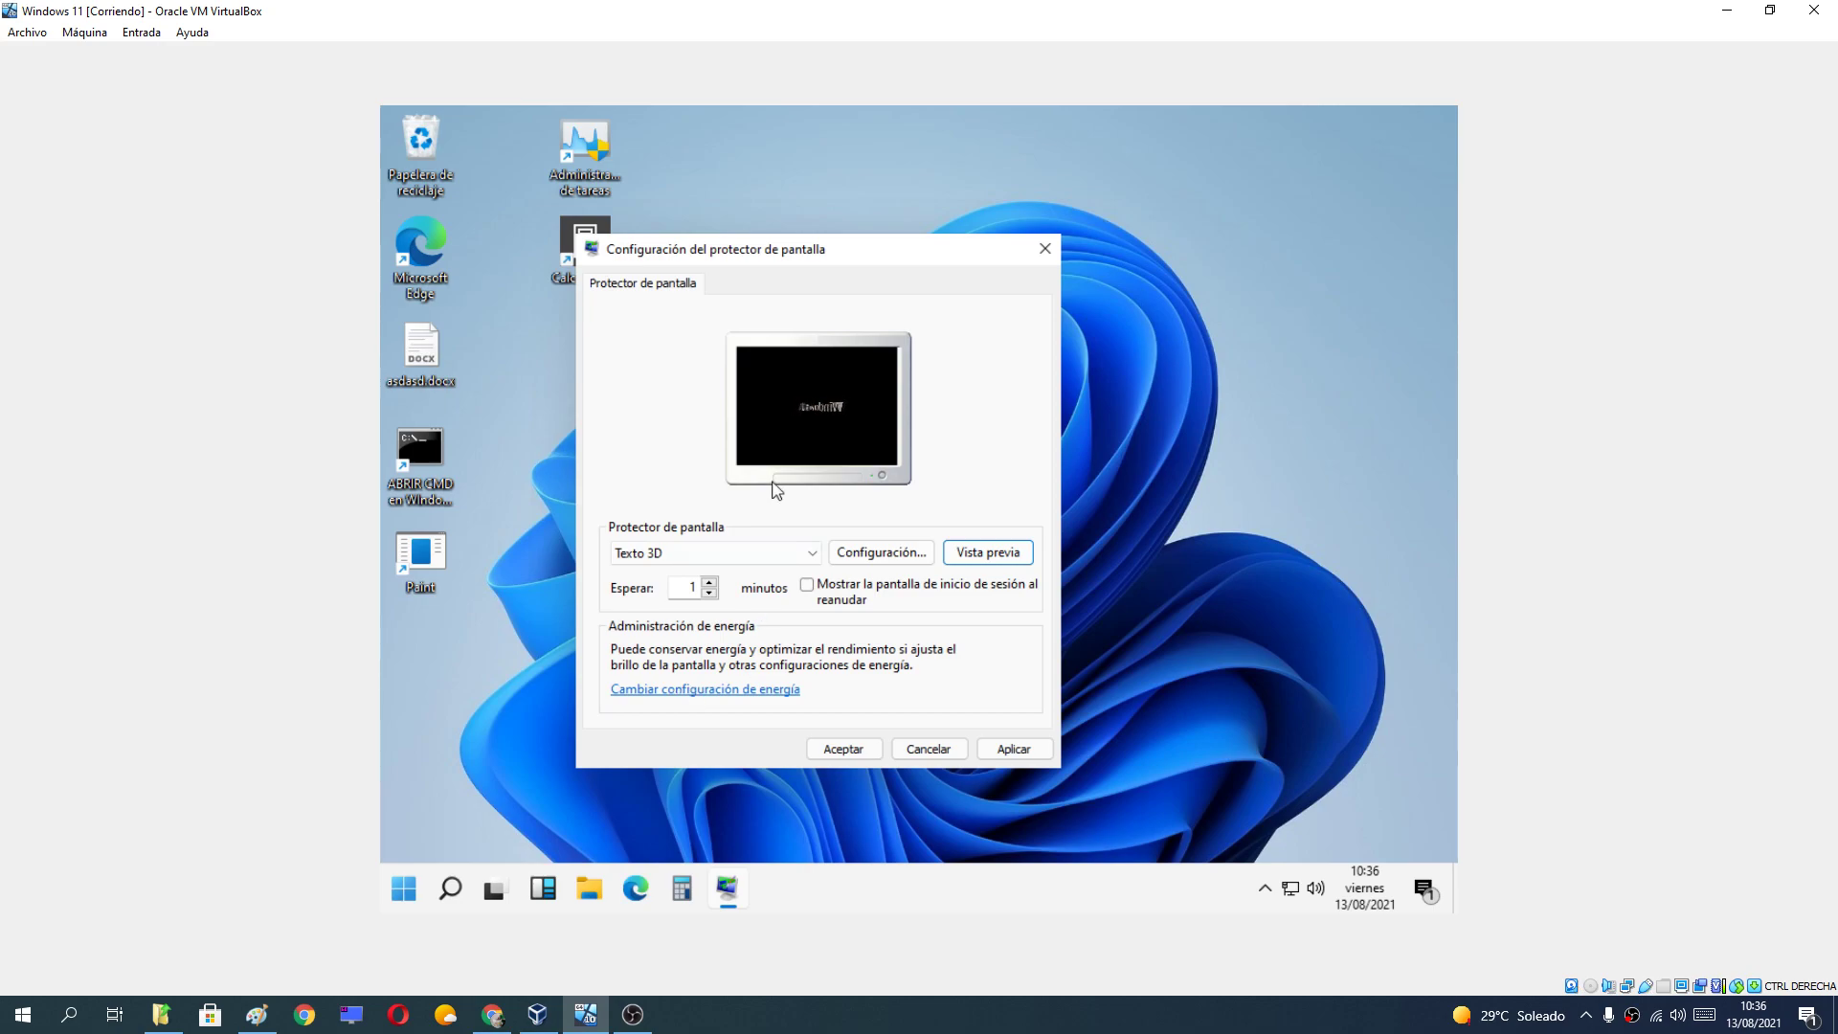
{"action": "left_click", "coordinate": [986, 552]}
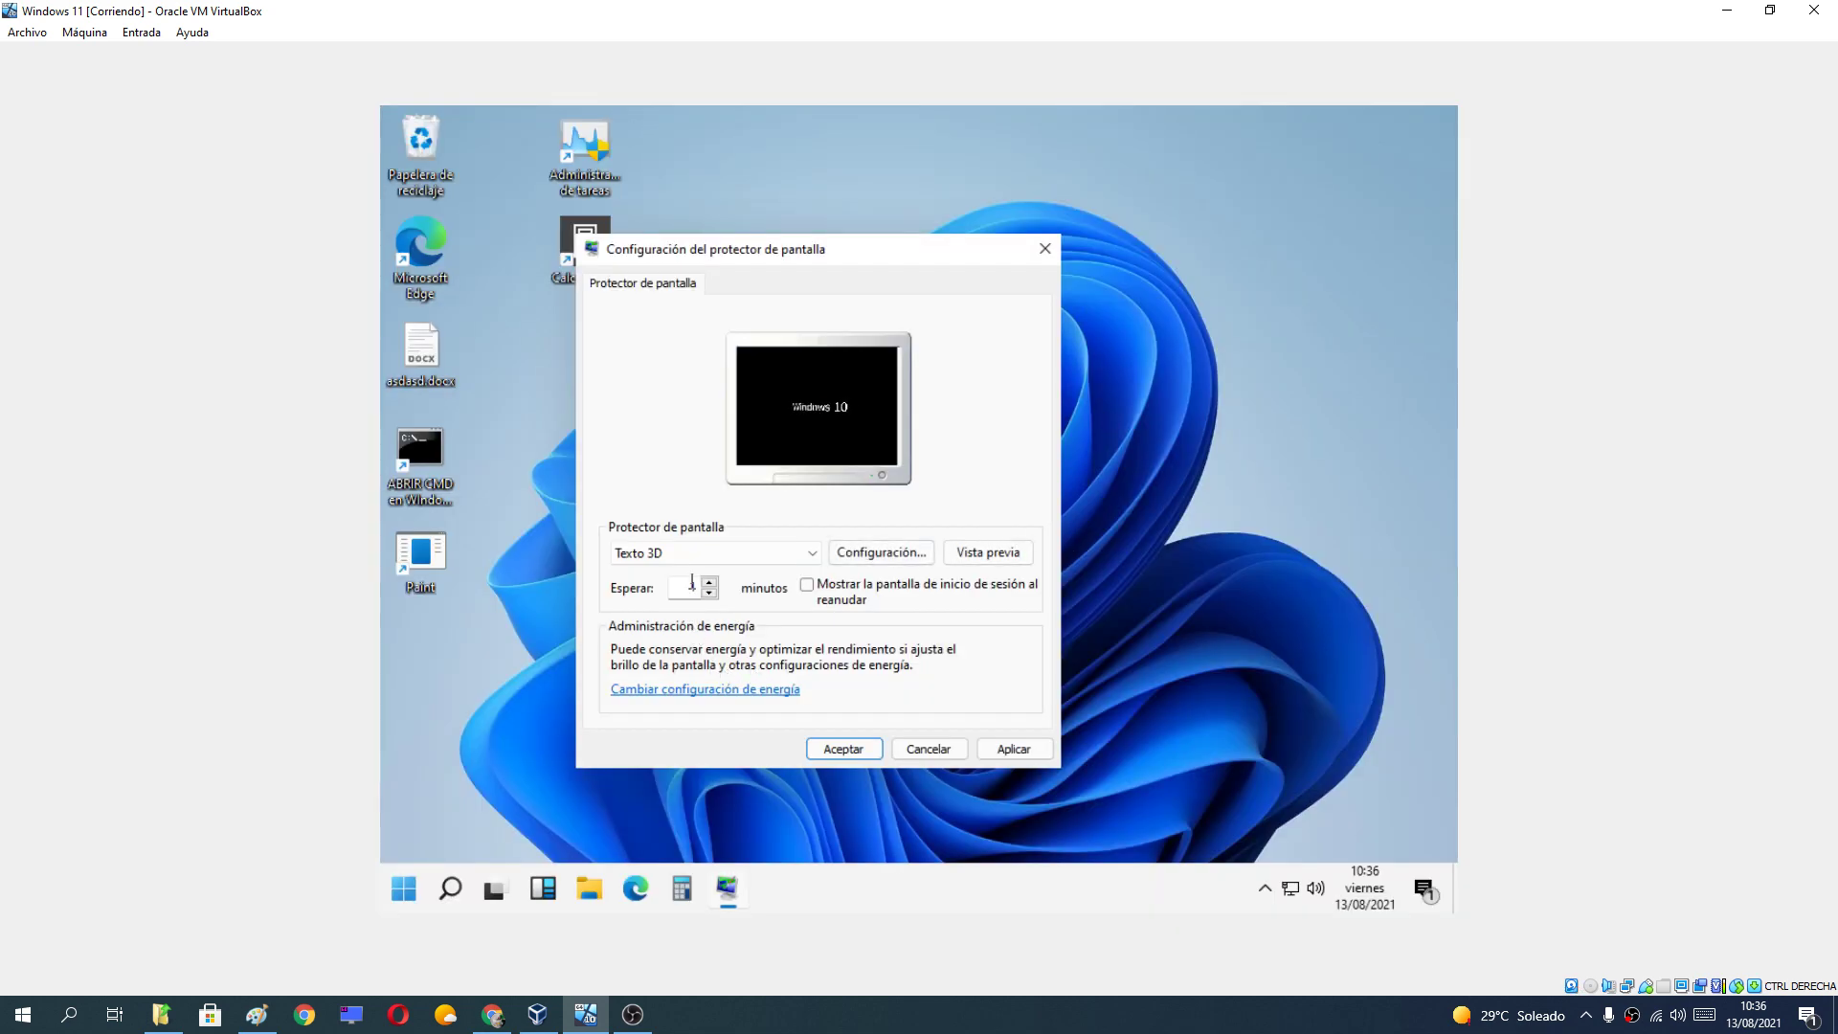
{"action": "left_click", "coordinate": [694, 561]}
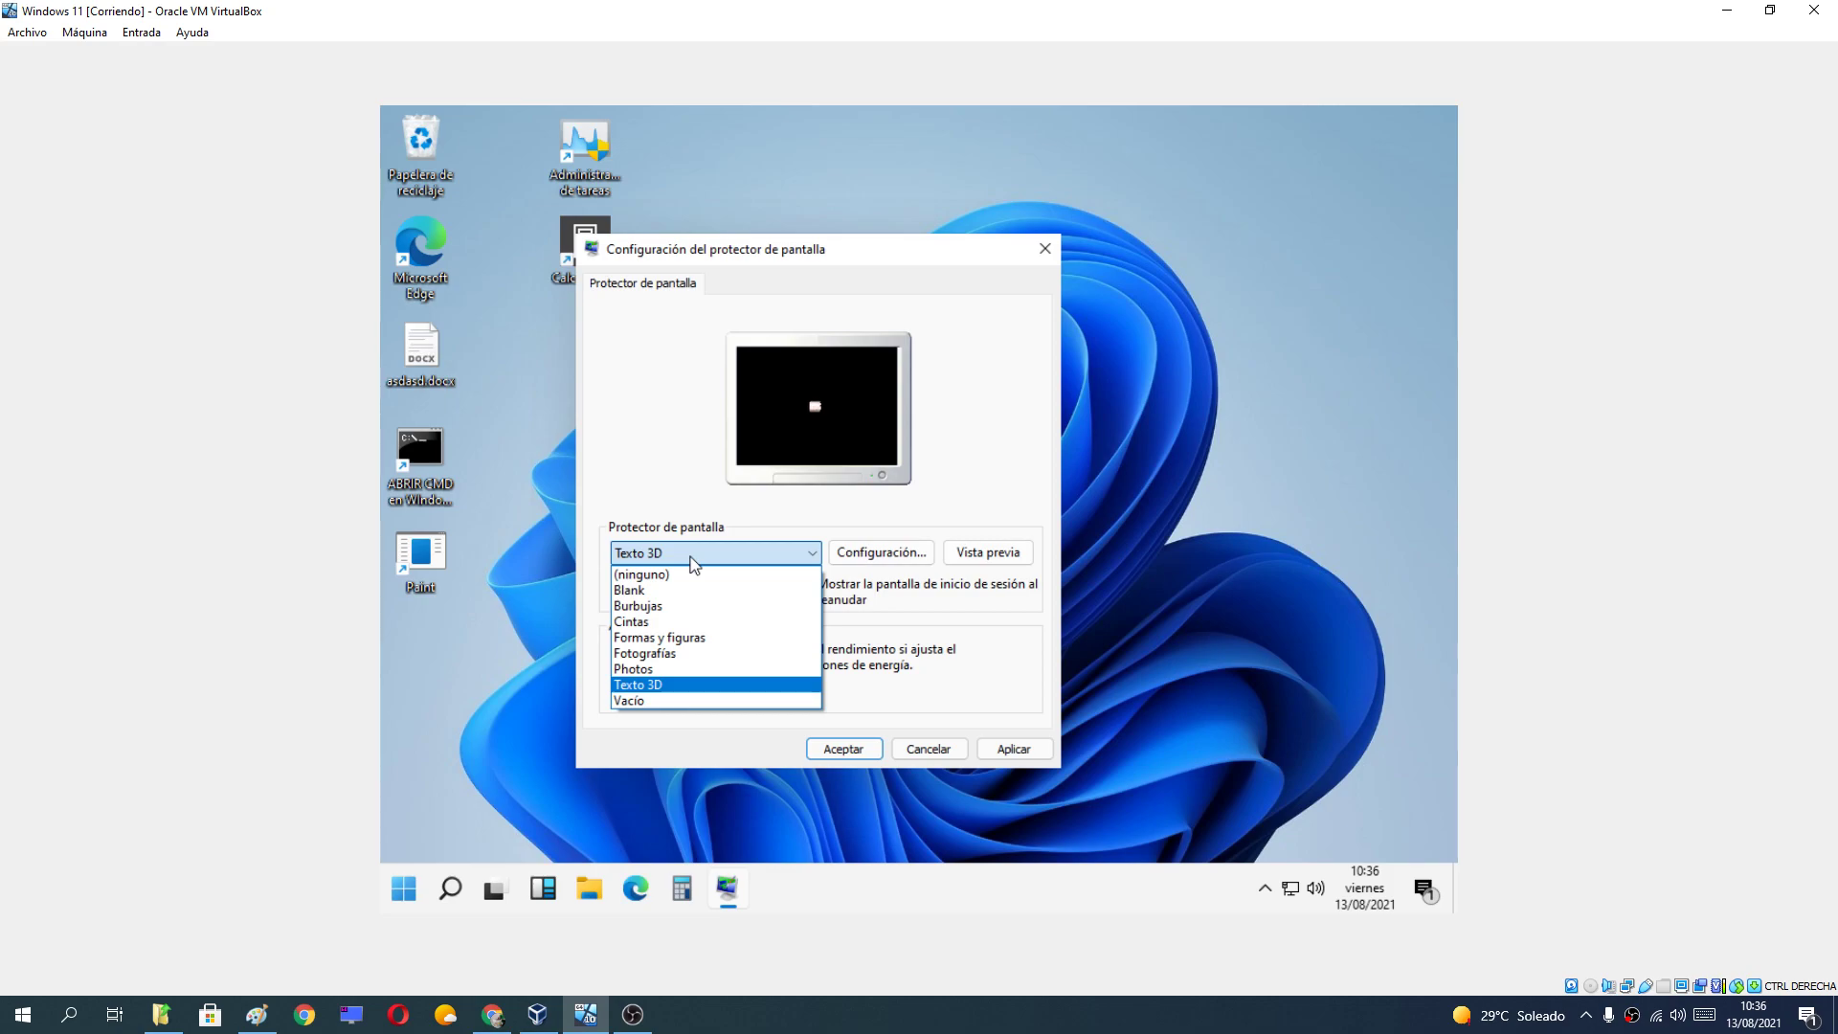
{"action": "left_click", "coordinate": [652, 700]}
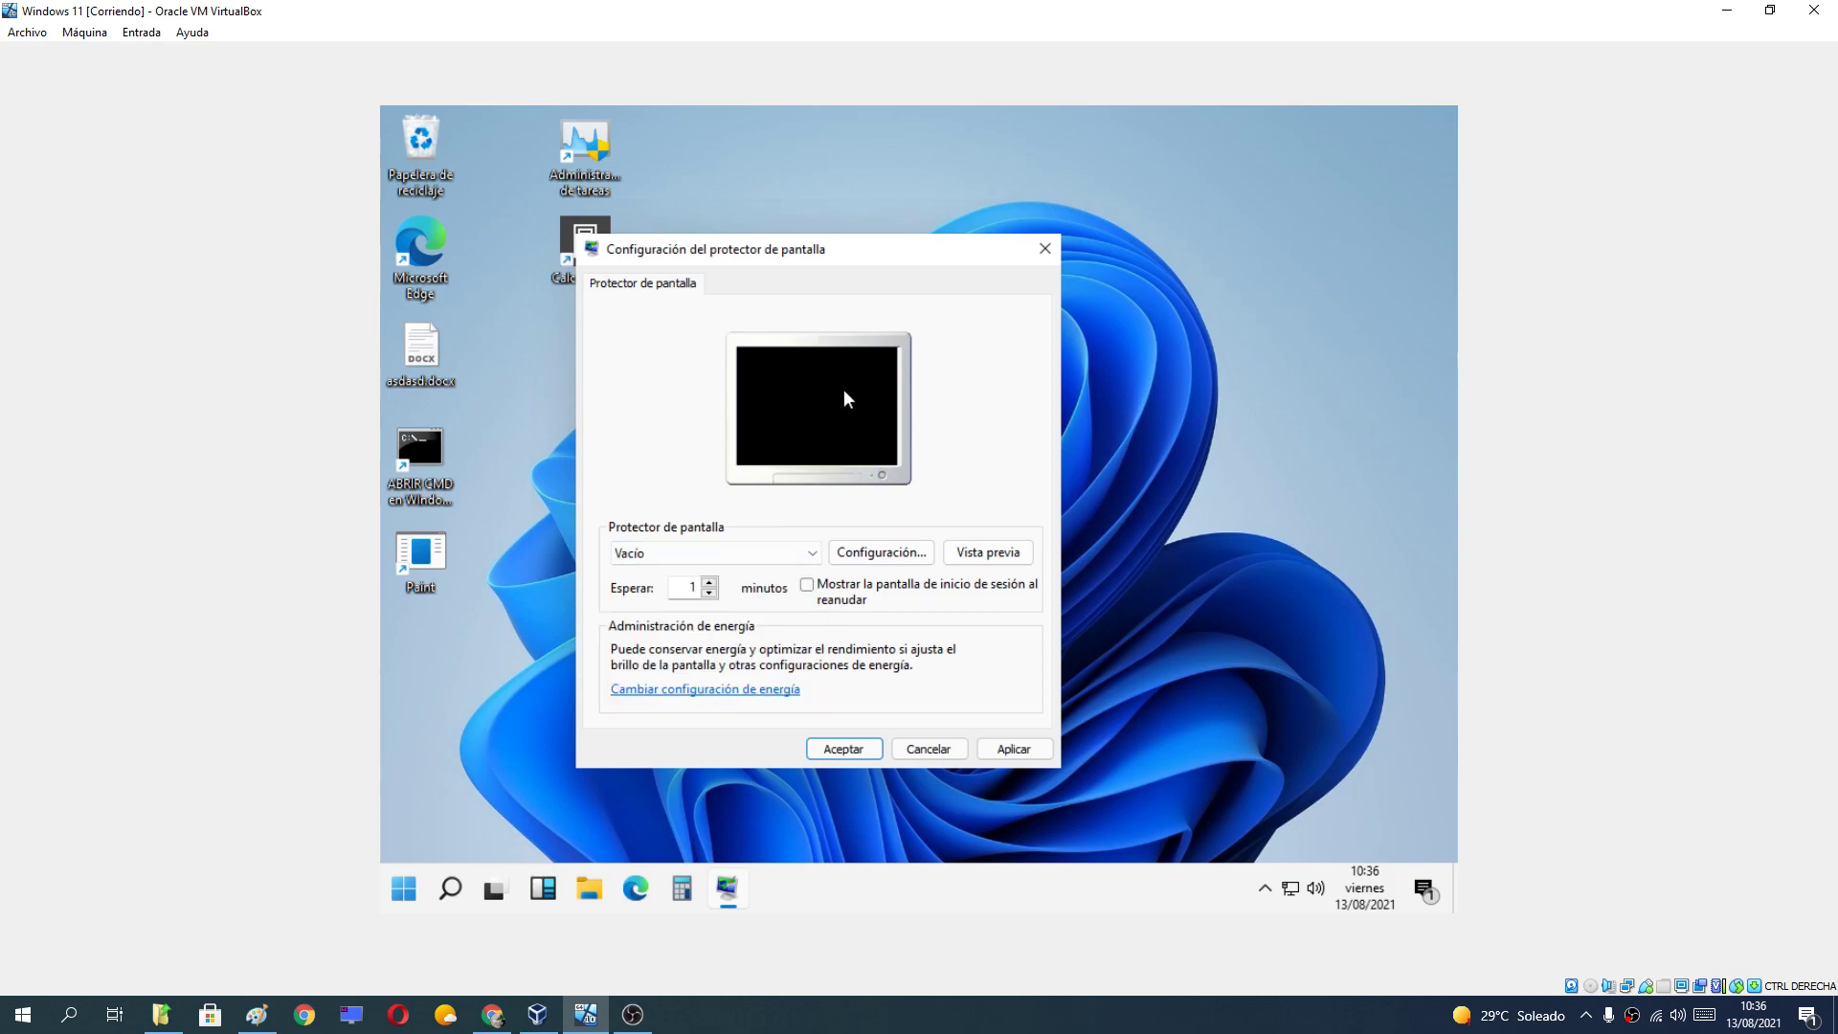
Select the Burbujas screen saver and check whether it has configurable options
{"action": "left_click", "coordinate": [739, 557]}
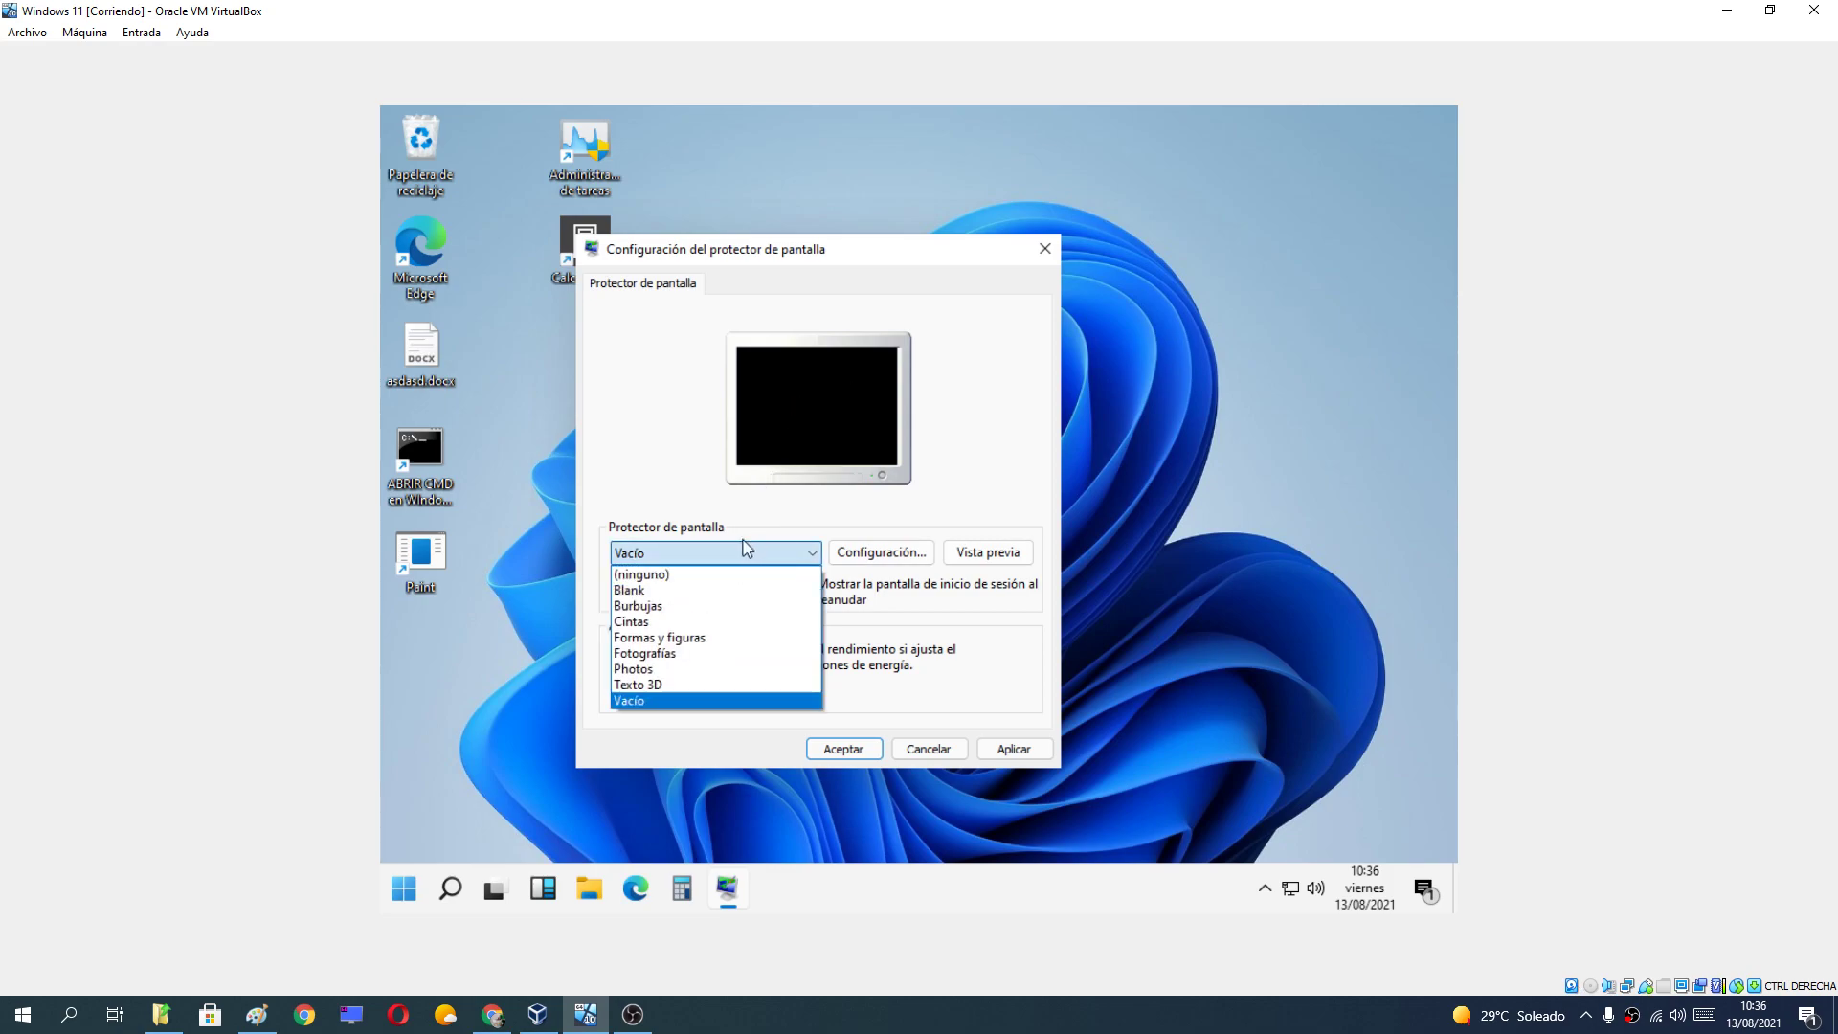
{"action": "left_click", "coordinate": [722, 606]}
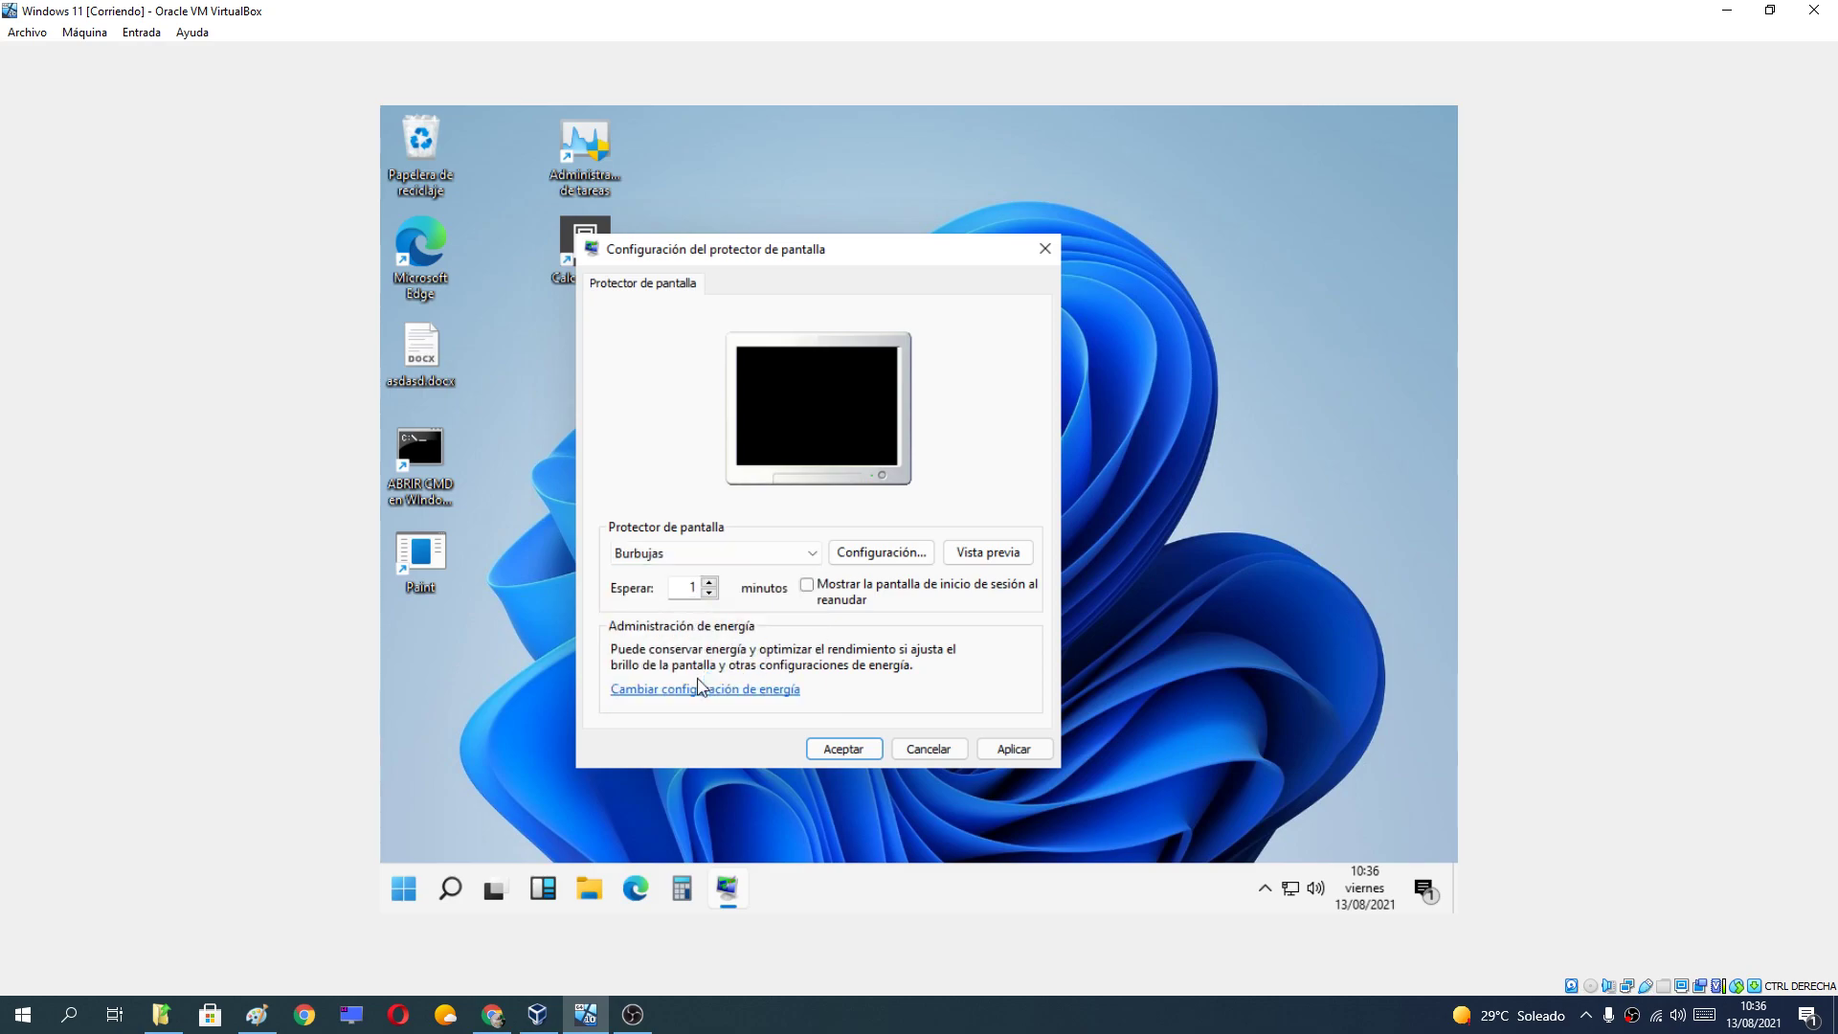
{"action": "left_click", "coordinate": [861, 555]}
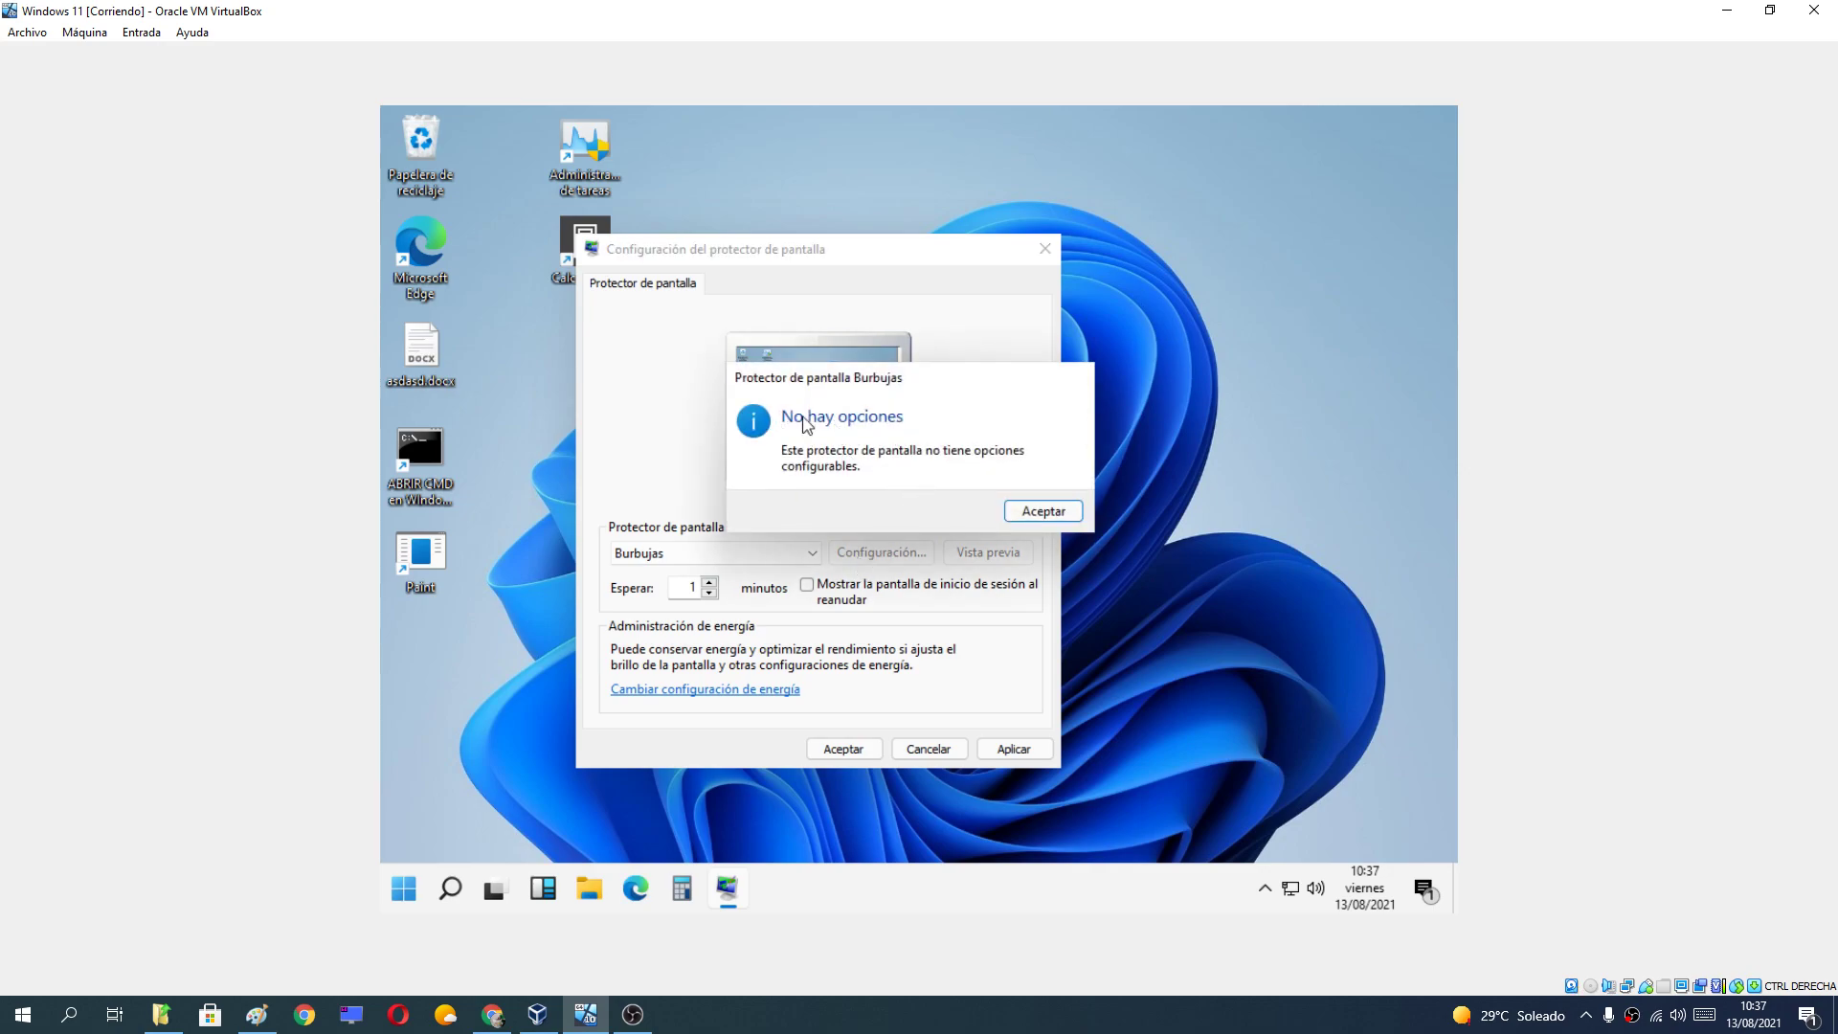
{"action": "left_click", "coordinate": [1008, 514]}
Choose the Texto 3D screen saver and open its configuration
{"action": "left_click", "coordinate": [735, 555]}
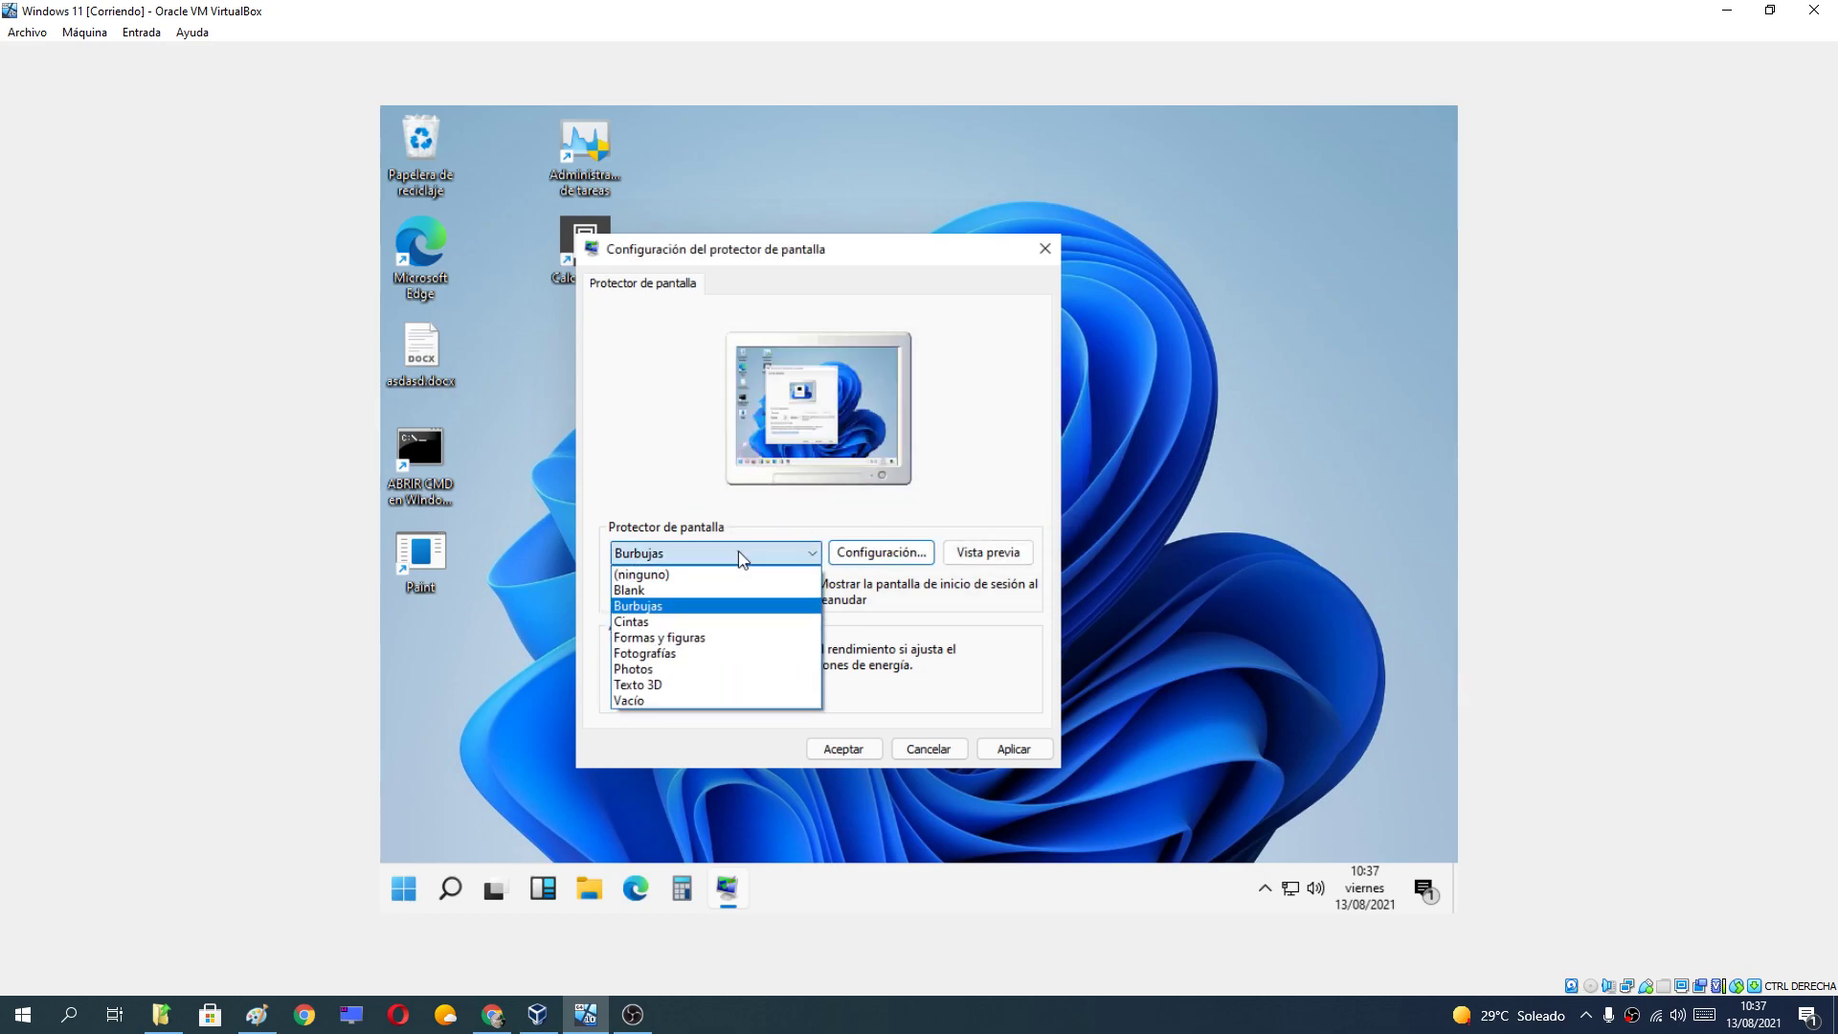
{"action": "left_click", "coordinate": [674, 697]}
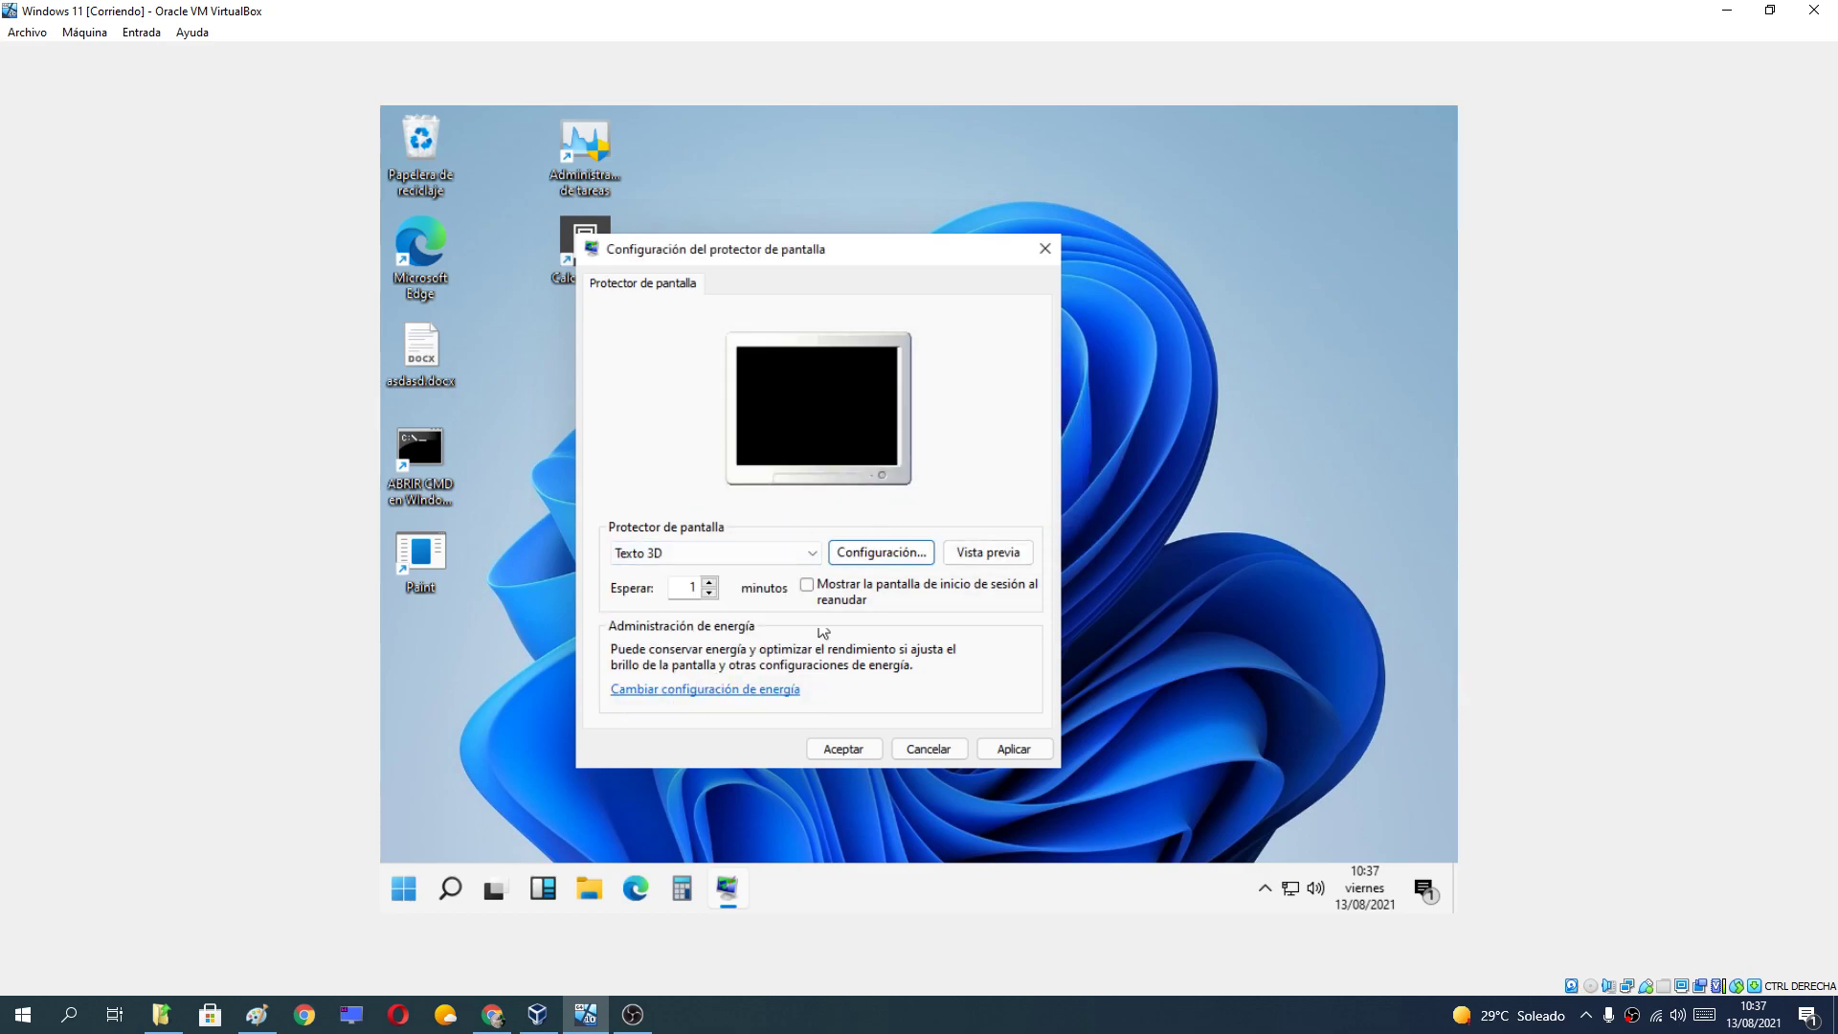
{"action": "left_click", "coordinate": [879, 553]}
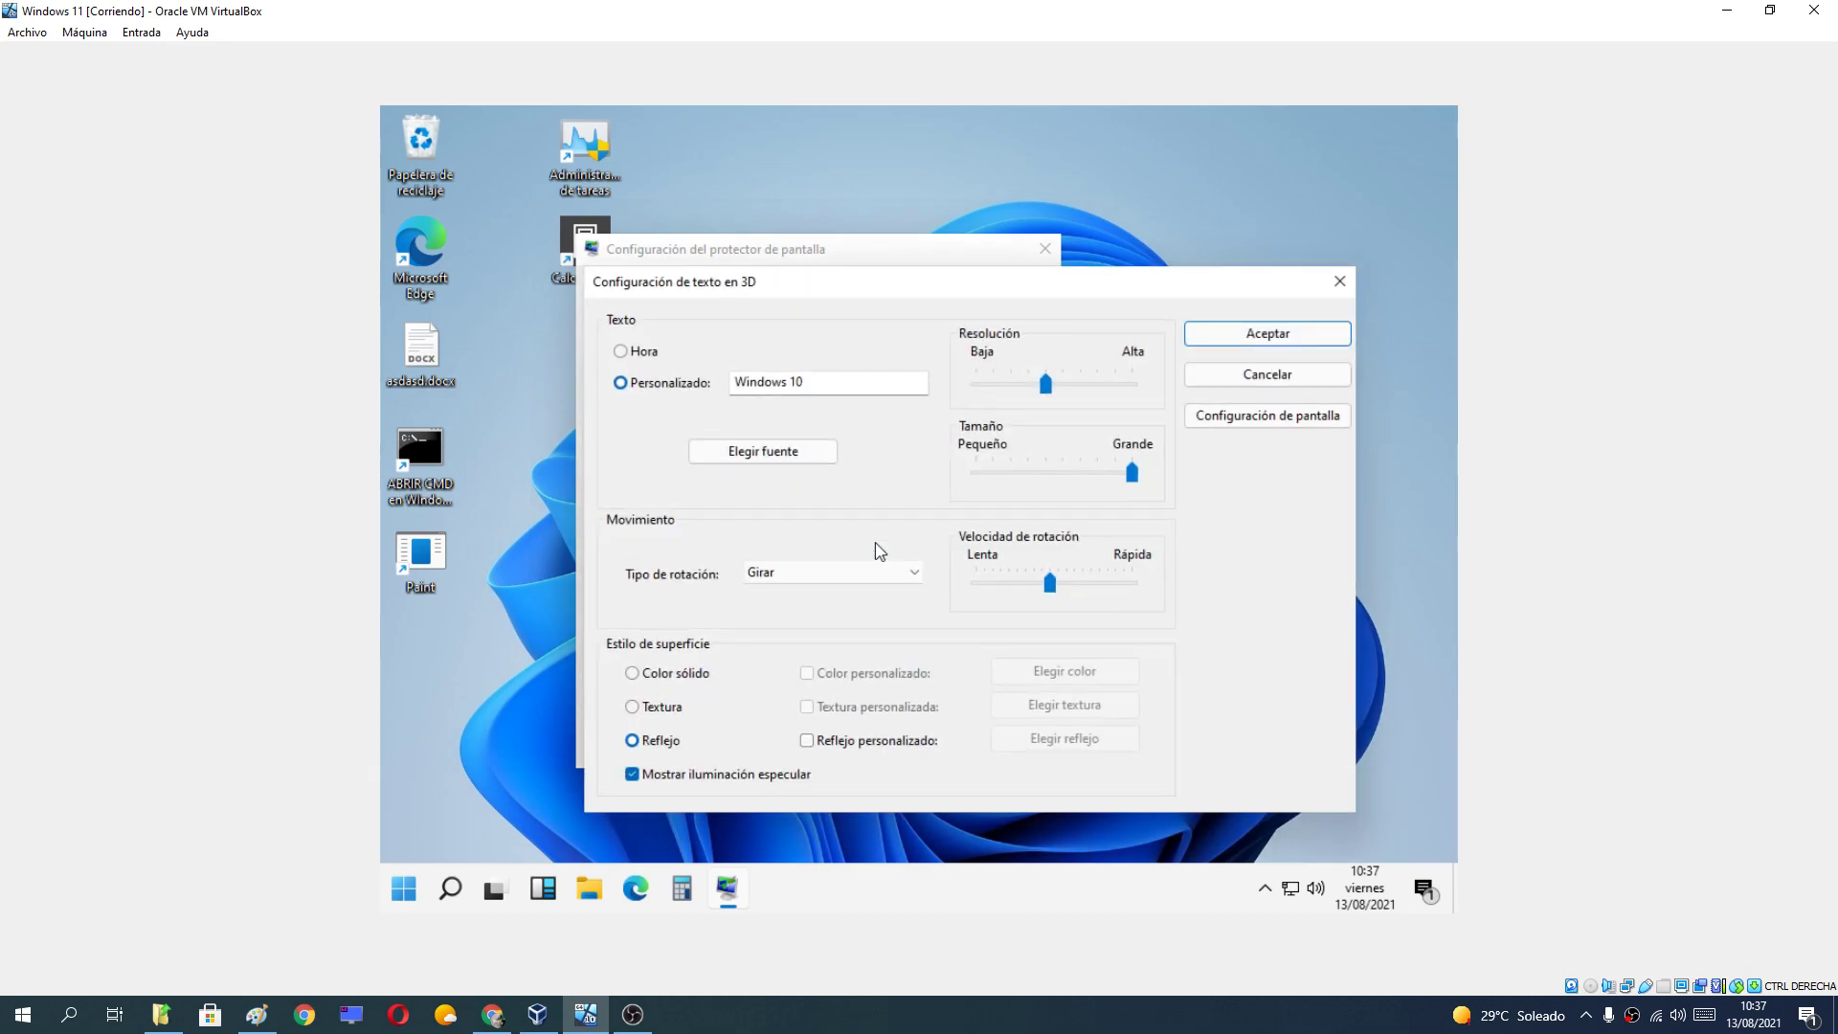
{"action": "left_click_drag", "start_coordinate": [874, 296], "coordinate": [945, 300]}
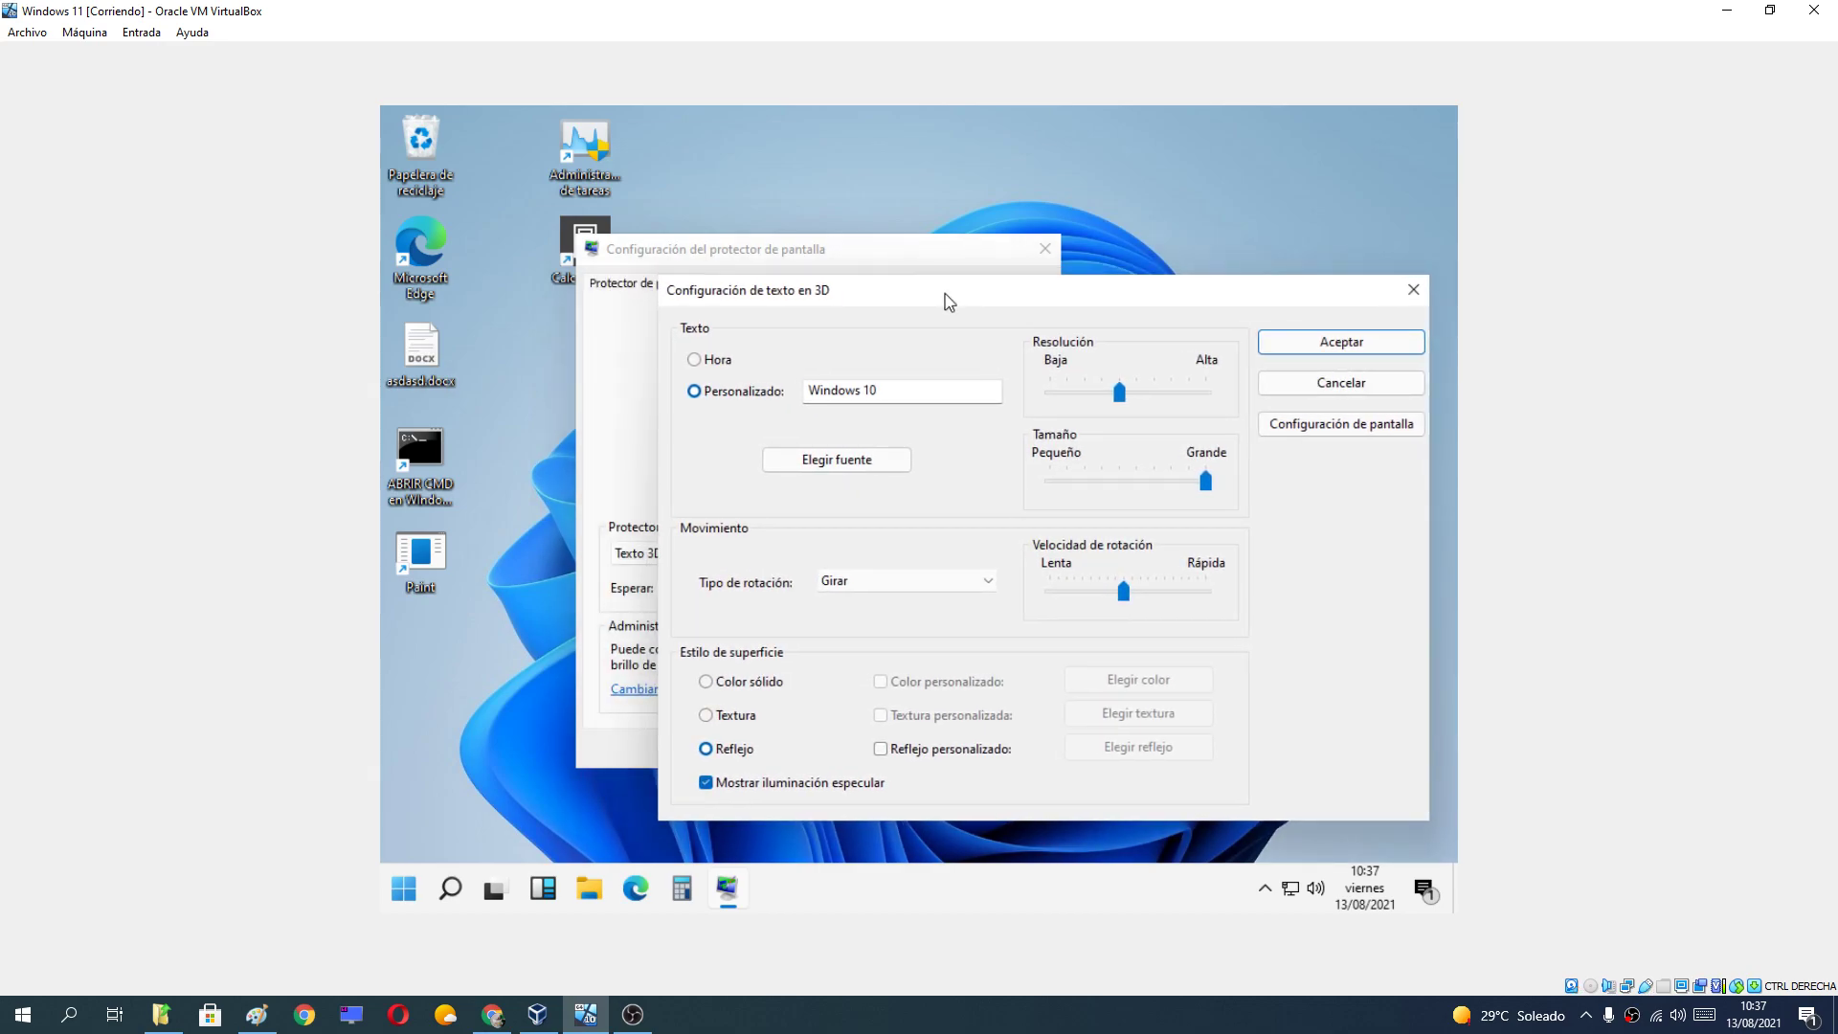
Set the custom 3D text to TutoWin10 and raise the resolution towards Alta
{"action": "left_click", "coordinate": [885, 395]}
{"action": "key", "text": "BackSpace"}
{"action": "key", "text": "BackSpace"}
{"action": "key", "text": "BackSpace"}
{"action": "key", "text": "BackSpace"}
{"action": "key", "text": "BackSpace"}
{"action": "key", "text": "BackSpace"}
{"action": "key", "text": "BackSpace"}
{"action": "key", "text": "BackSpace"}
{"action": "key", "text": "BackSpace"}
{"action": "key", "text": "BackSpace"}
{"action": "type", "text": "TutoWin10"}
{"action": "left_click_drag", "start_coordinate": [1119, 392], "coordinate": [1171, 393]}
Set the 3D text's font to Verdana in the Oblicua negrita style and accept the text configuration
{"action": "left_click", "coordinate": [855, 459]}
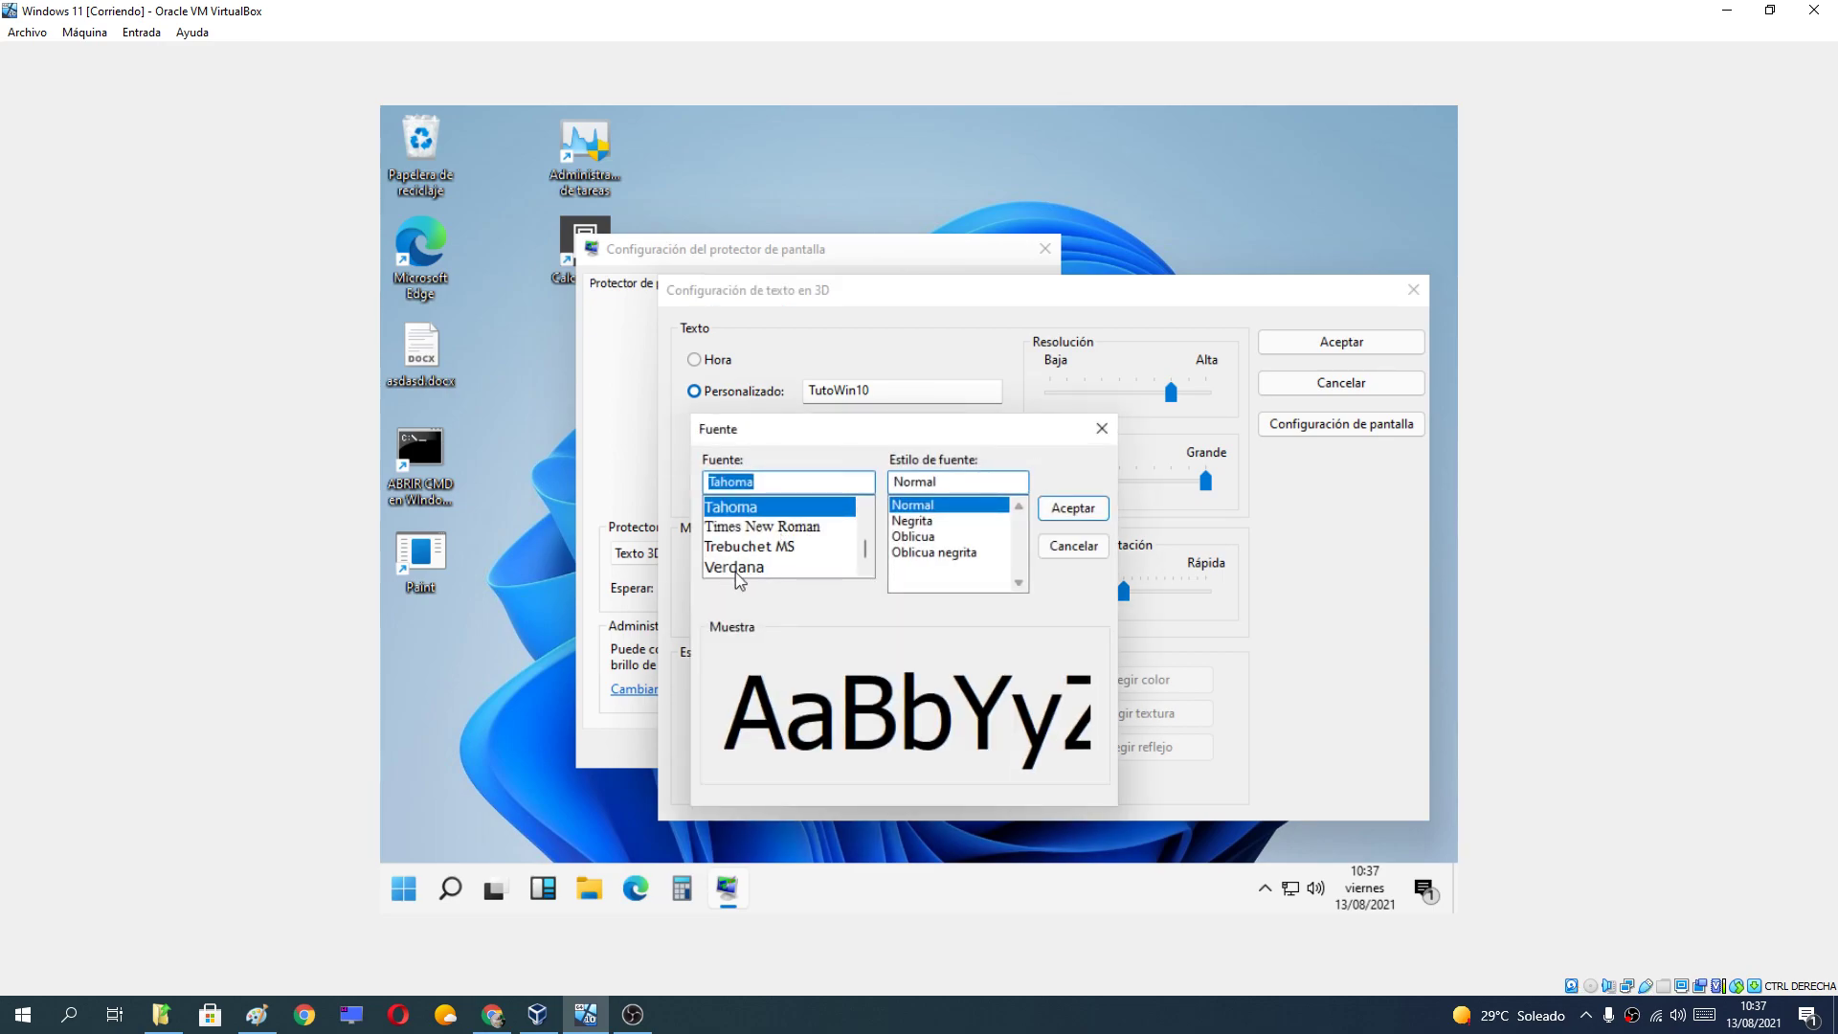
{"action": "left_click", "coordinate": [745, 567]}
{"action": "left_click", "coordinate": [906, 553]}
{"action": "left_click", "coordinate": [1063, 509]}
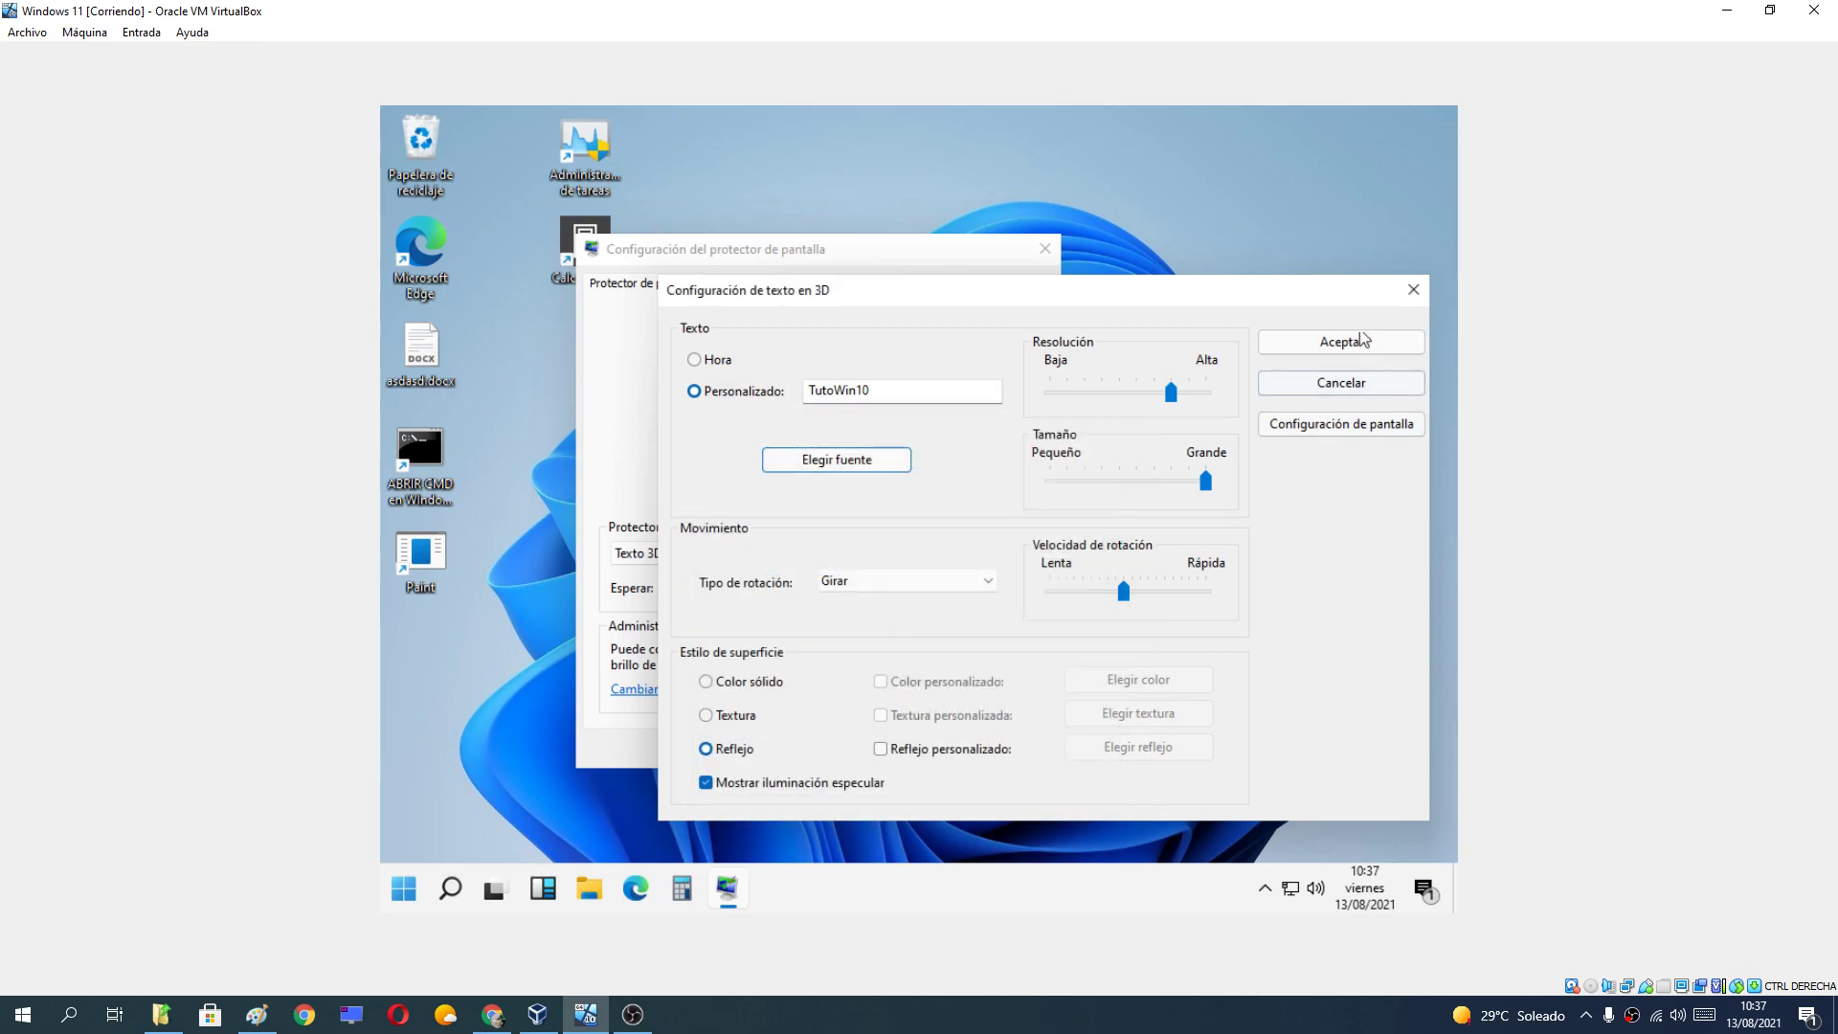
{"action": "left_click", "coordinate": [1340, 343]}
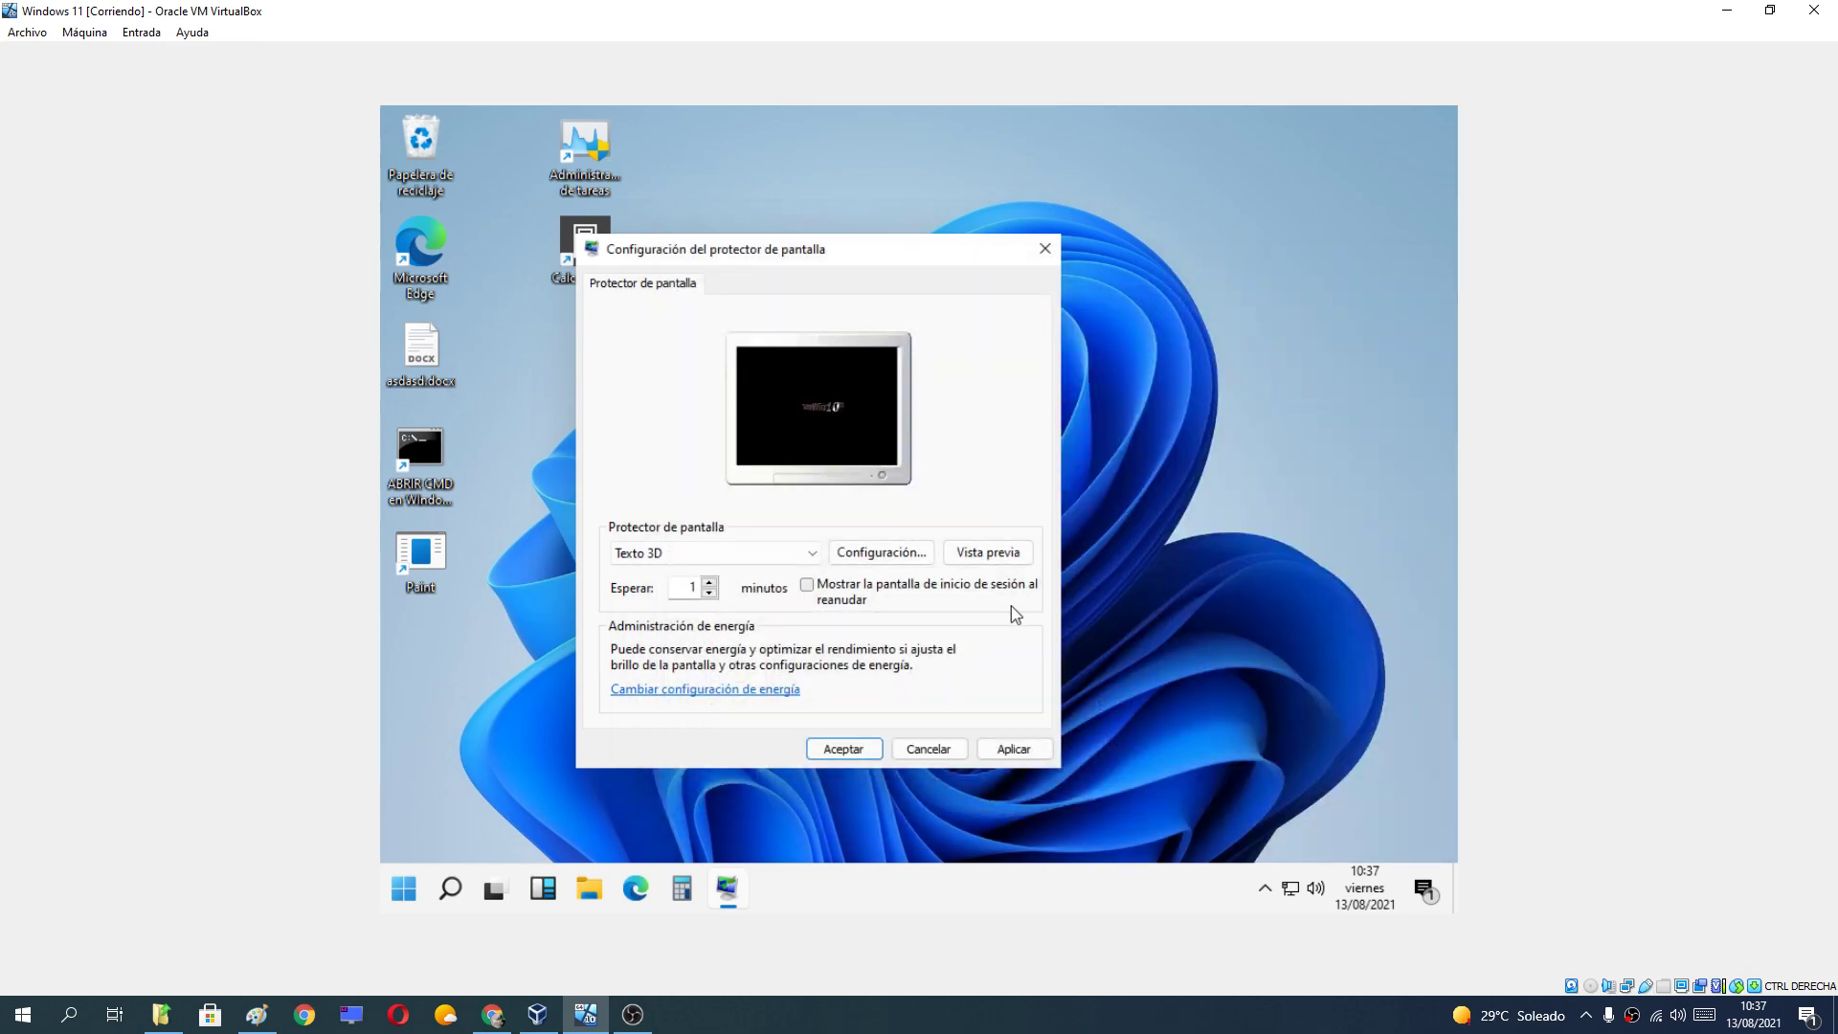
Preview the customised Texto 3D screen saver in full screen, apply it and close its settings
{"action": "left_click", "coordinate": [996, 553]}
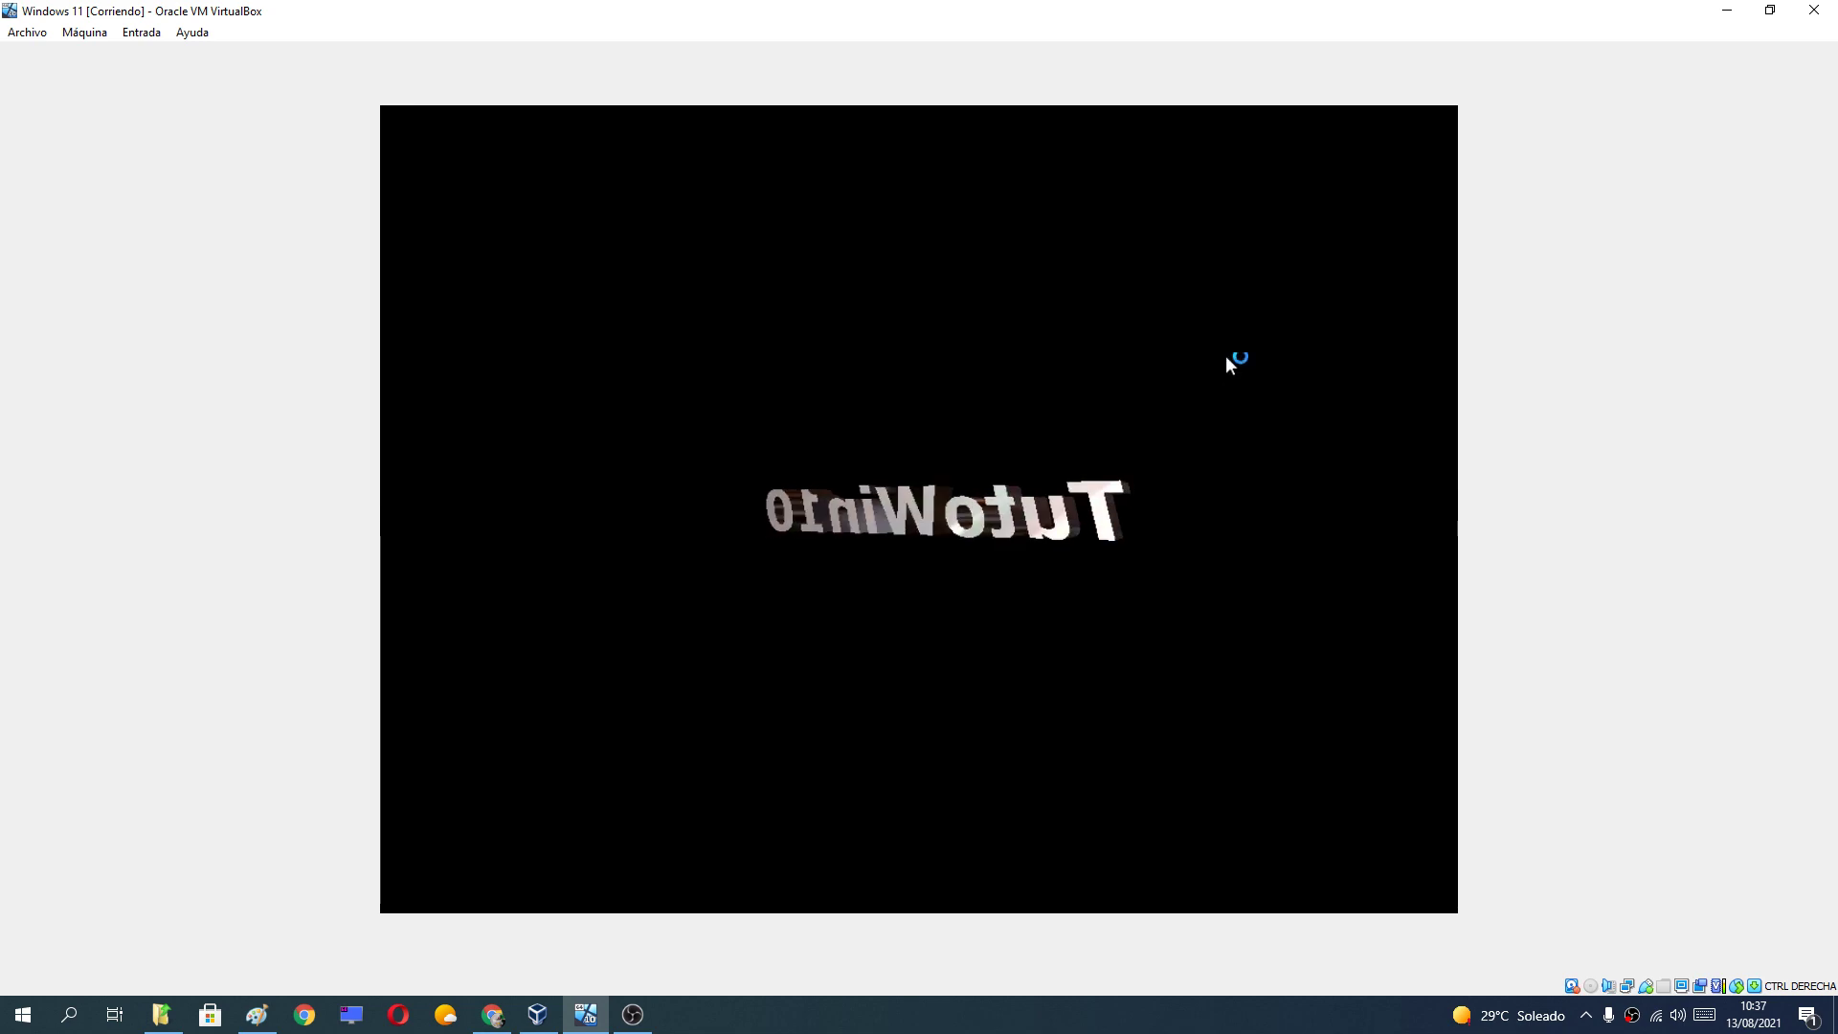
{"action": "mouse_move", "coordinate": [1254, 324]}
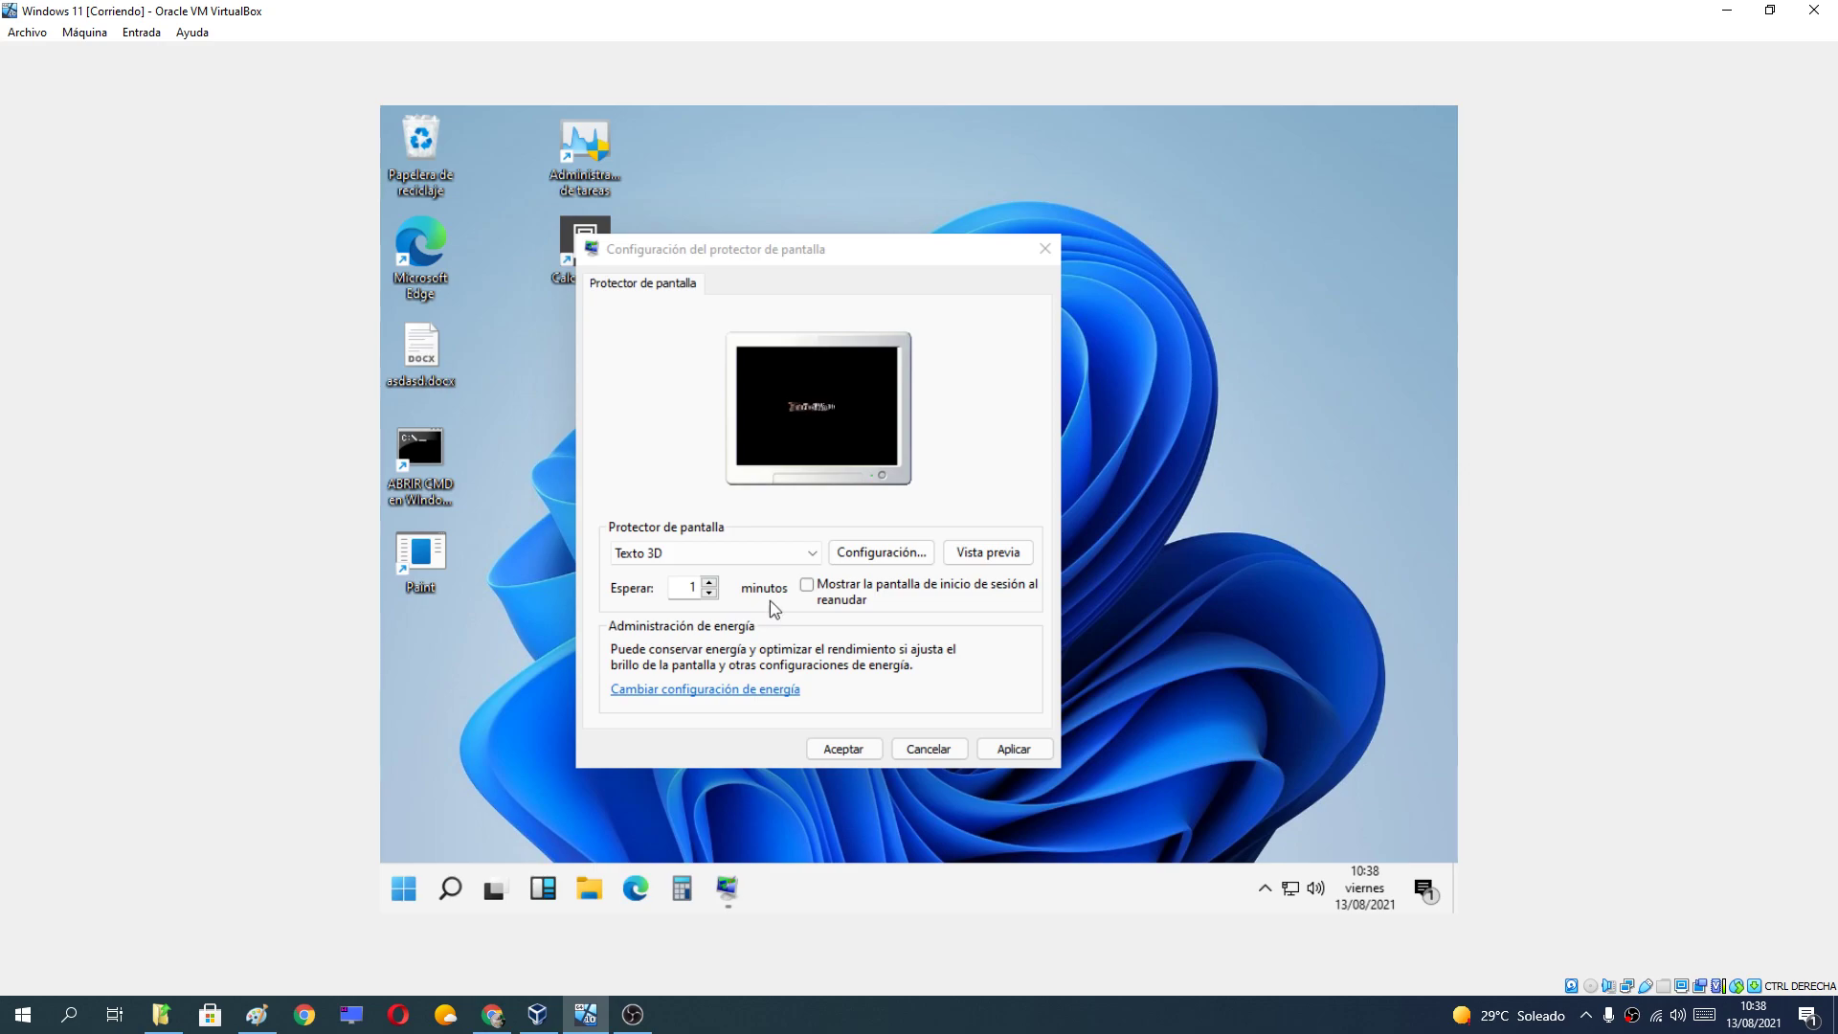
{"action": "left_click", "coordinate": [1023, 754]}
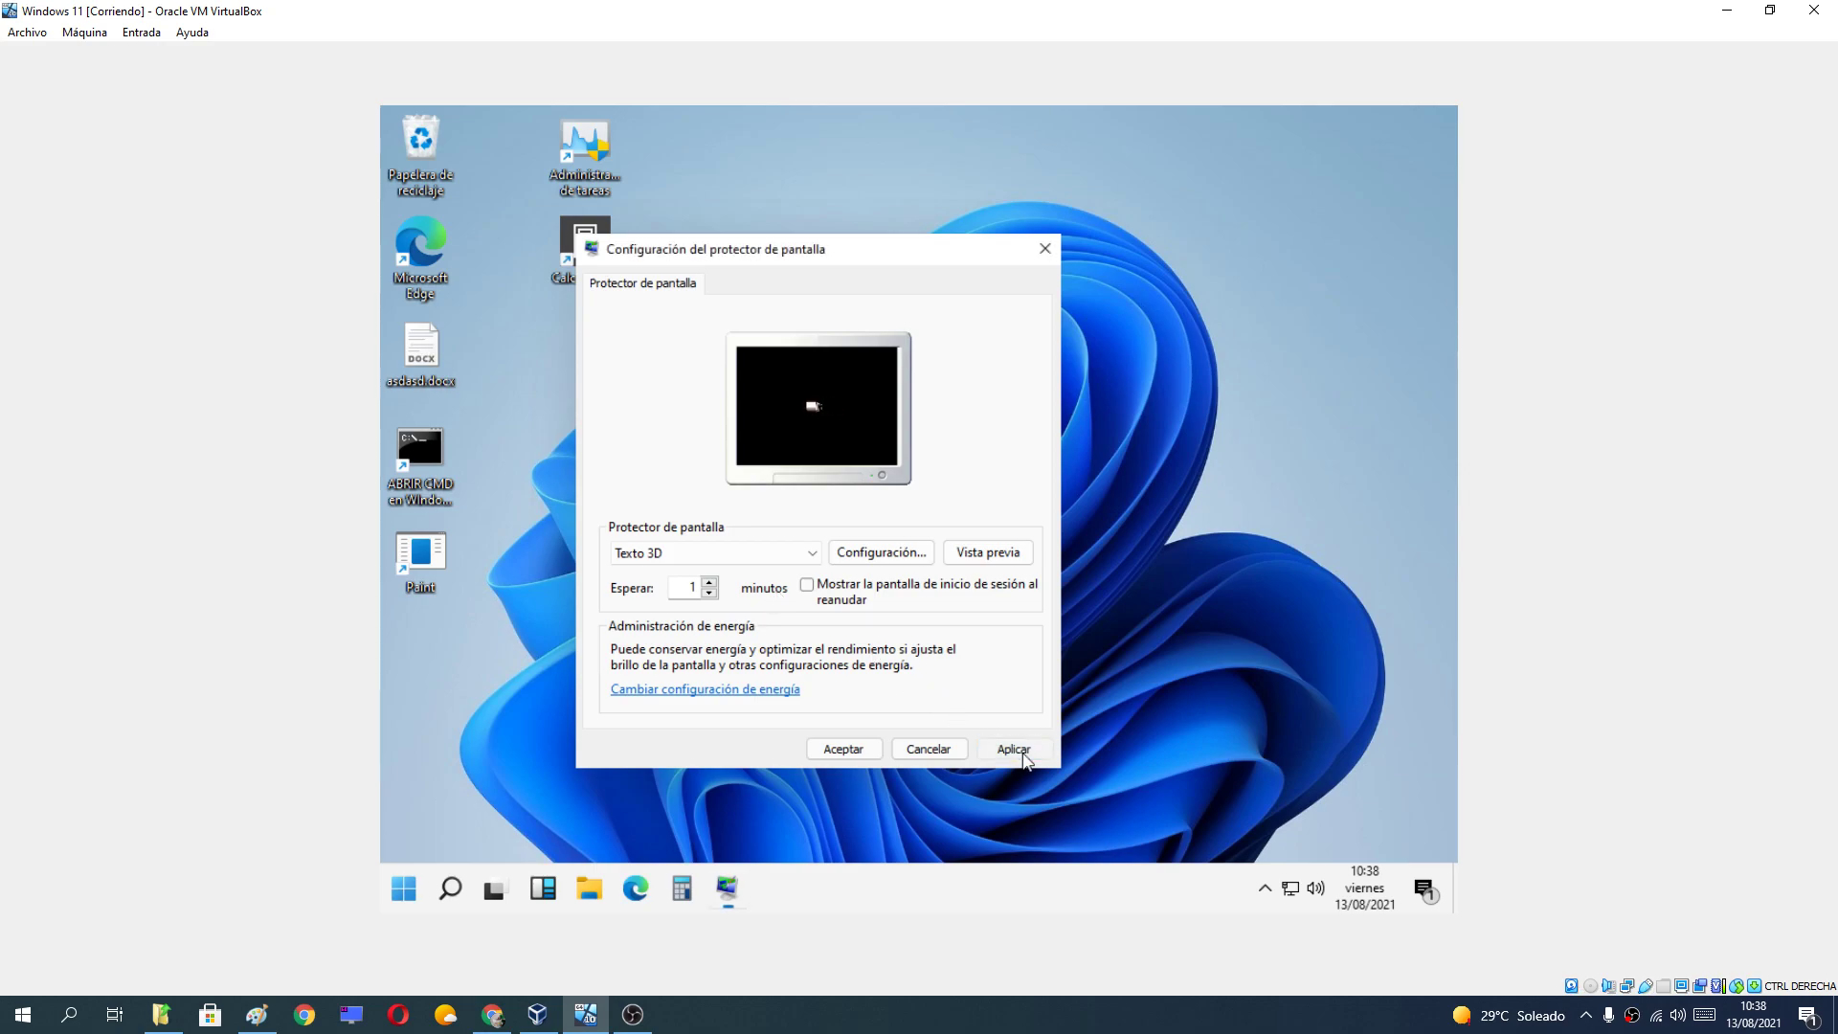
{"action": "left_click", "coordinate": [810, 753]}
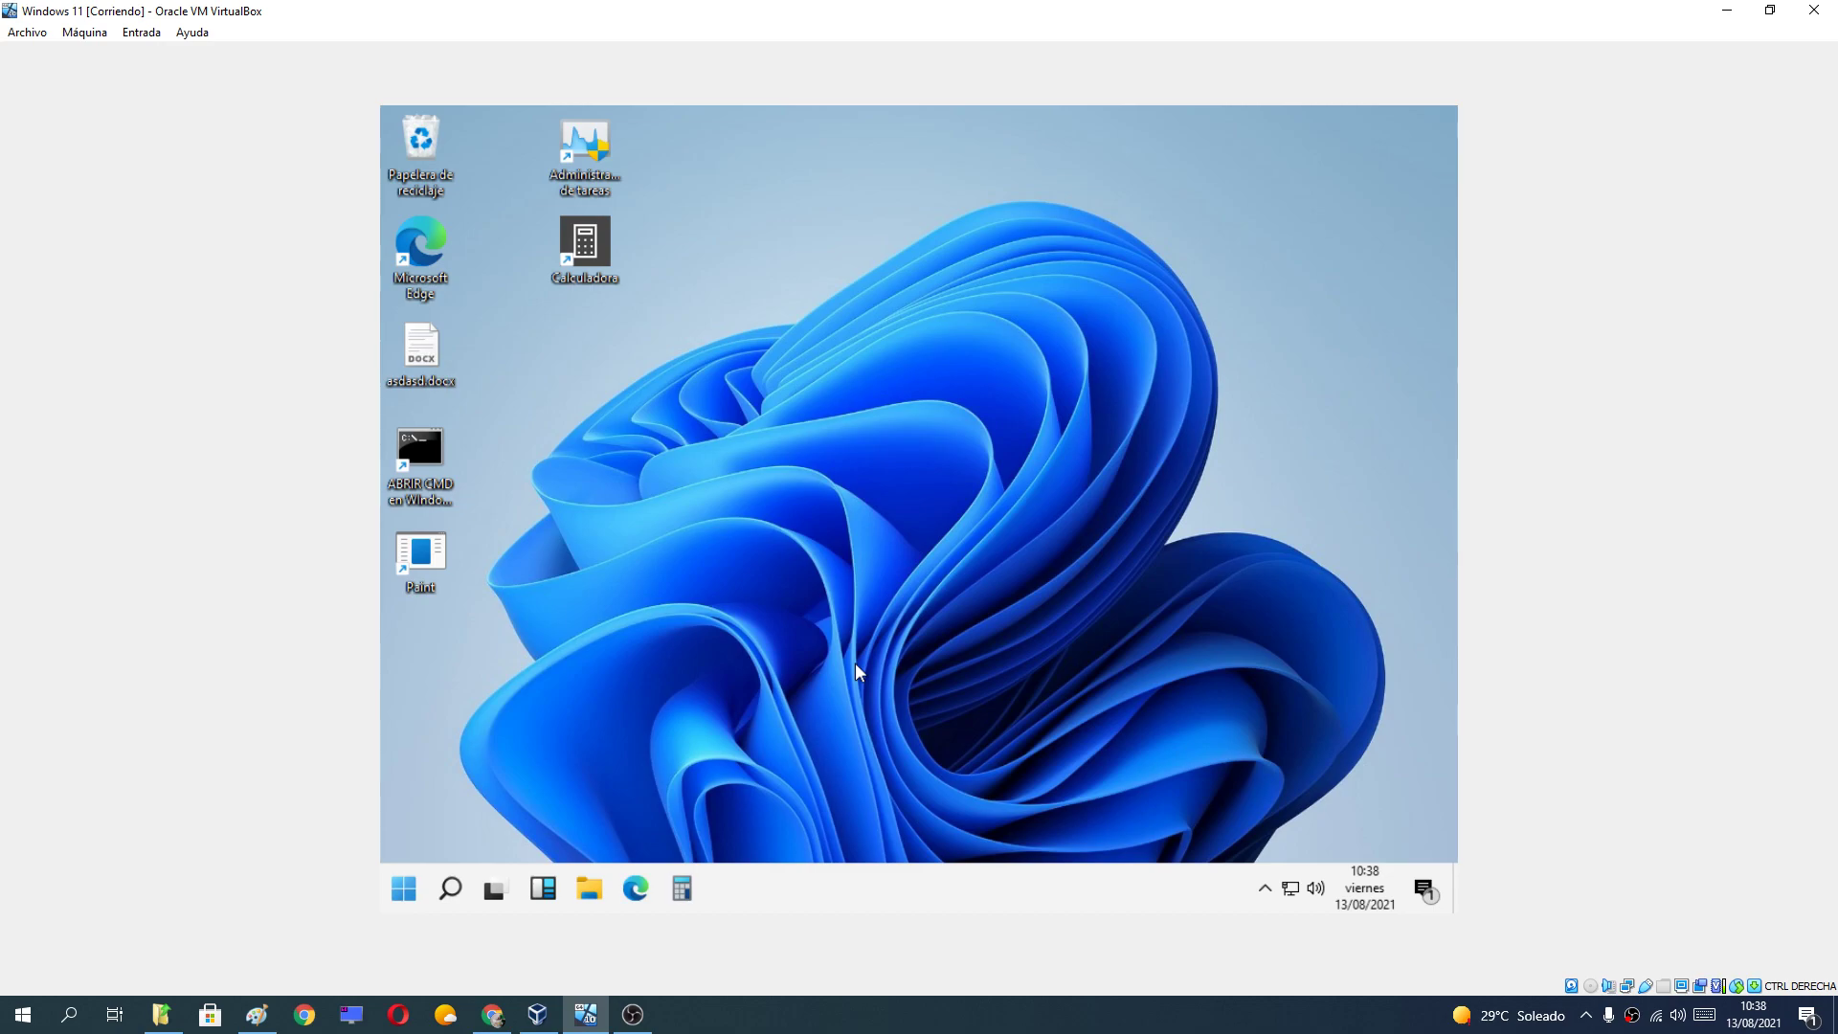
Search Windows for "cambiar" and open Cambiar protector de pantalla
{"action": "left_click", "coordinate": [451, 890]}
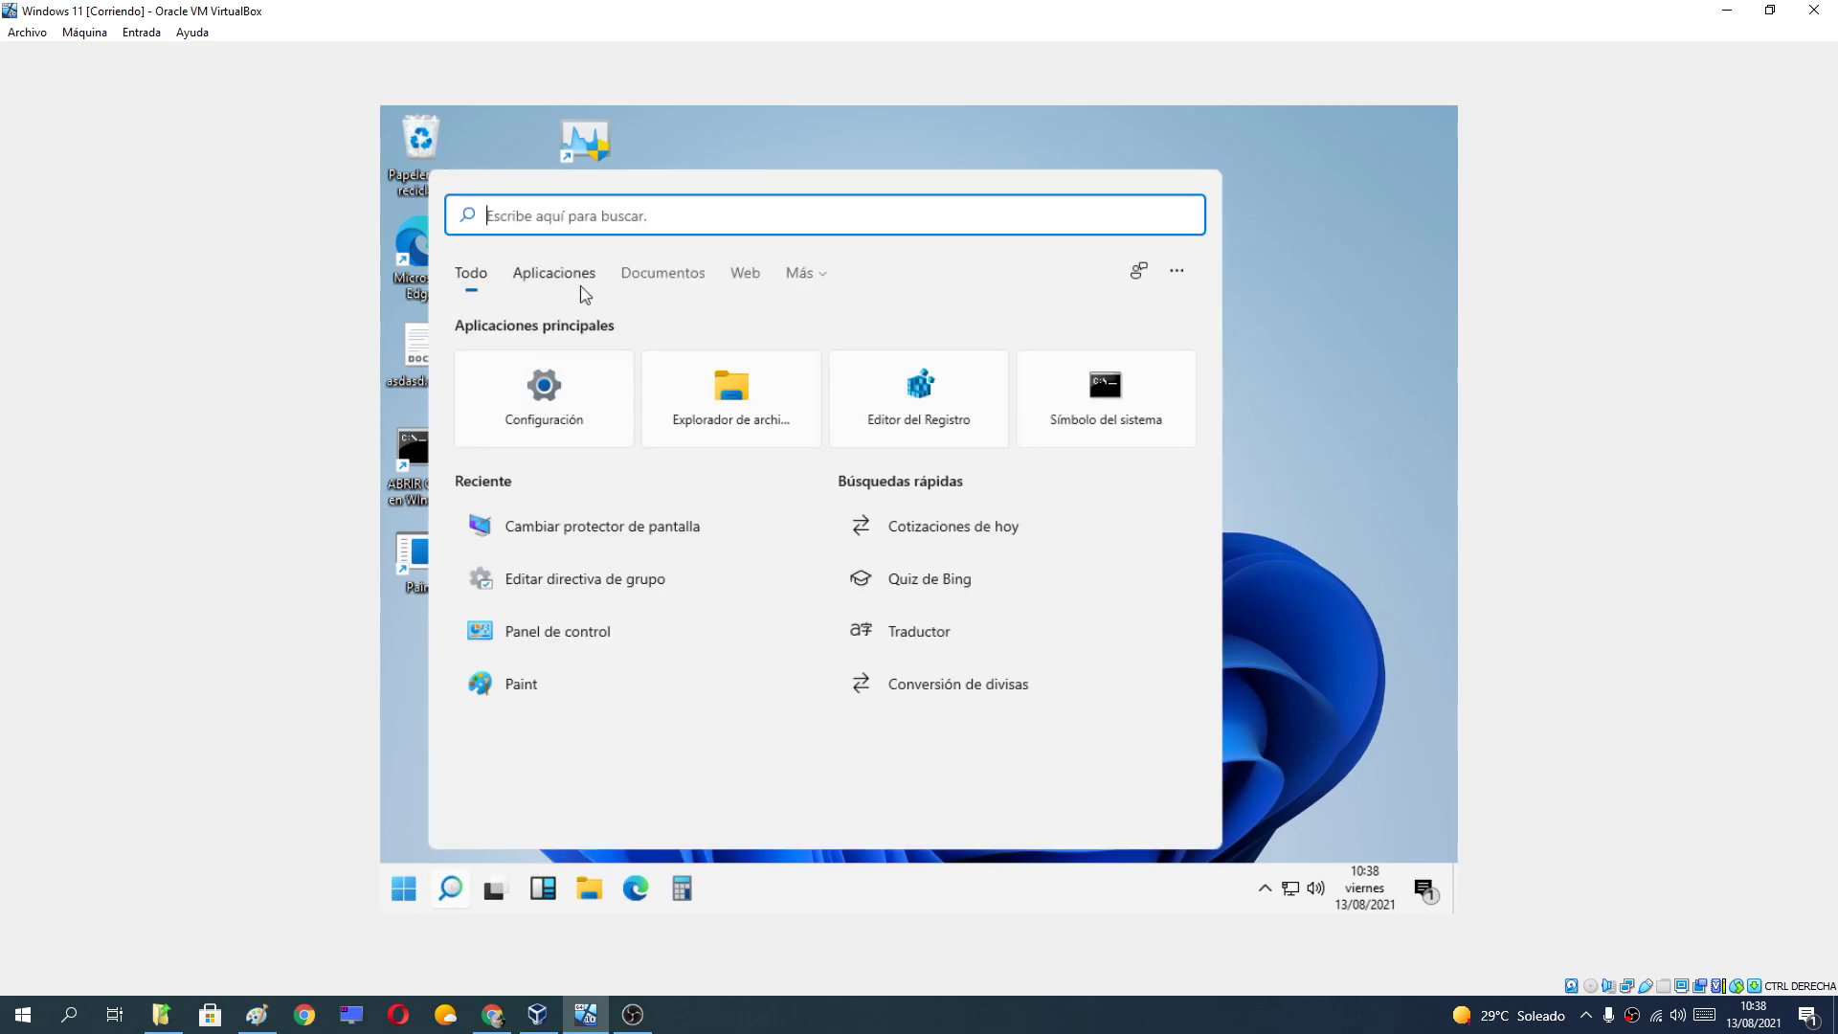
{"action": "type", "text": "cambiar"}
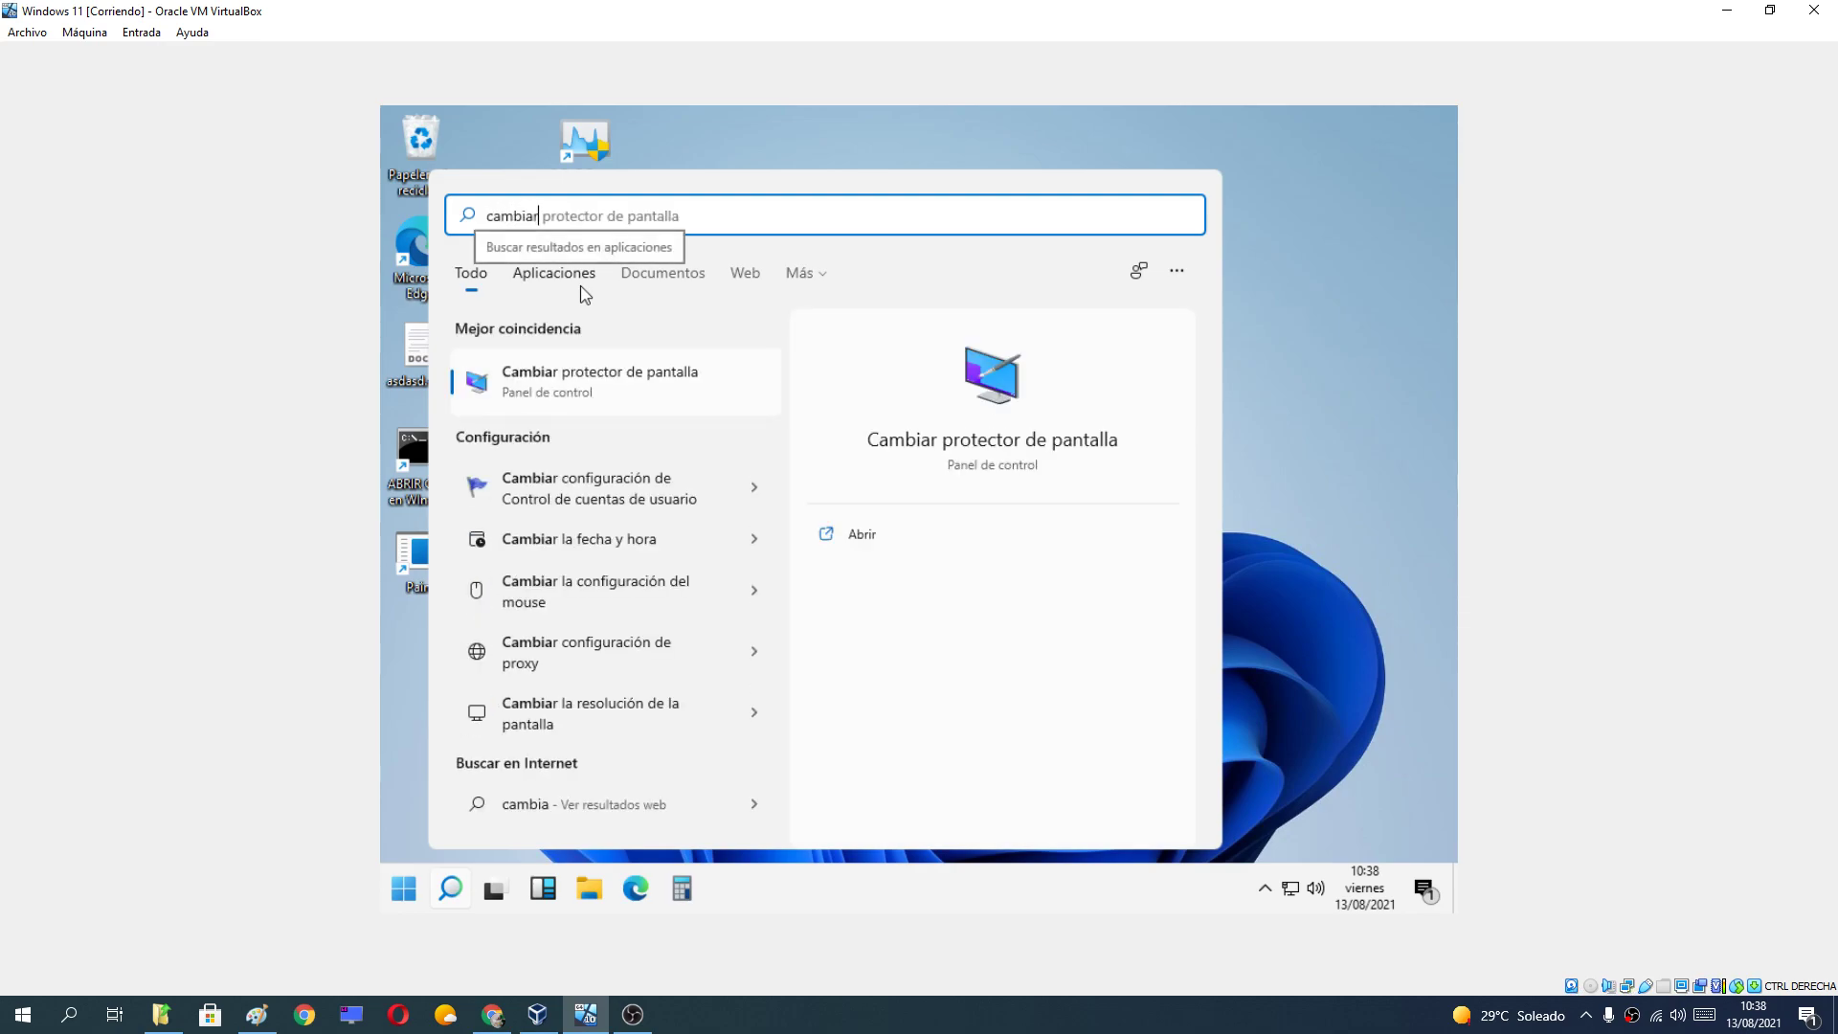
{"action": "left_click", "coordinate": [612, 360]}
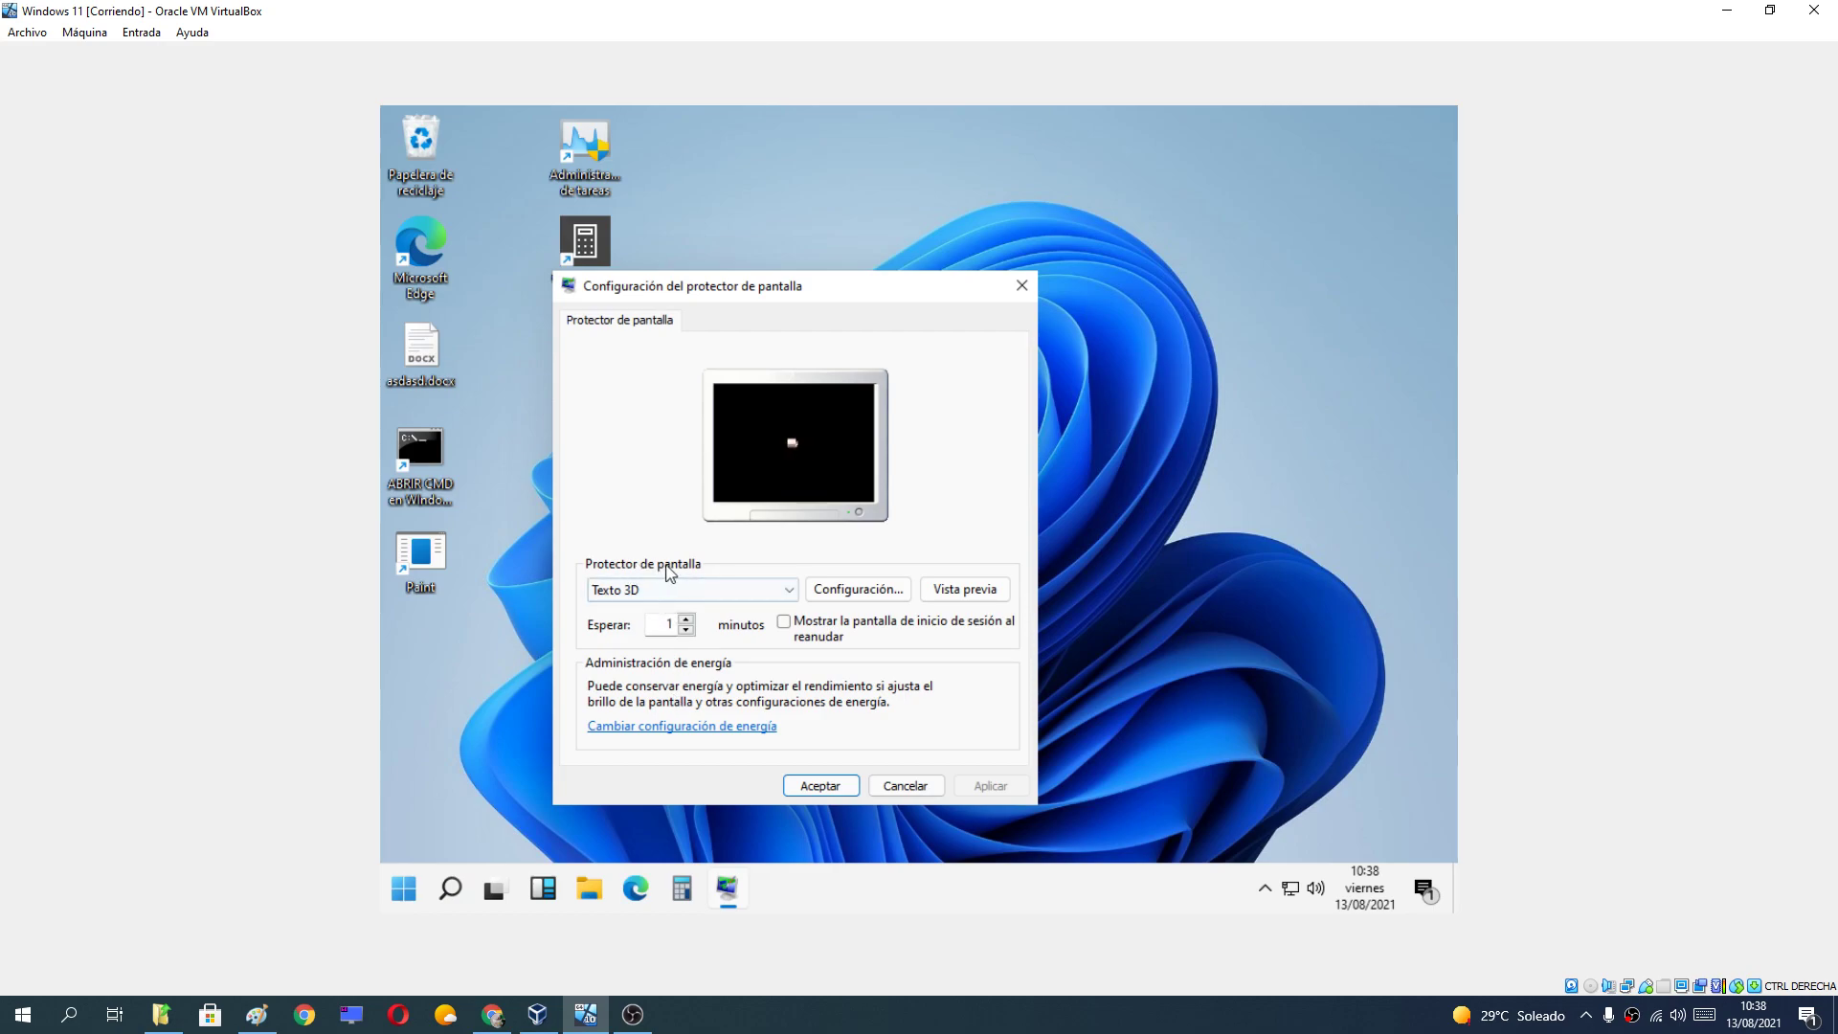
Disable the screen saver by choosing (ninguno), apply the change and close the settings
{"action": "left_click", "coordinate": [688, 591]}
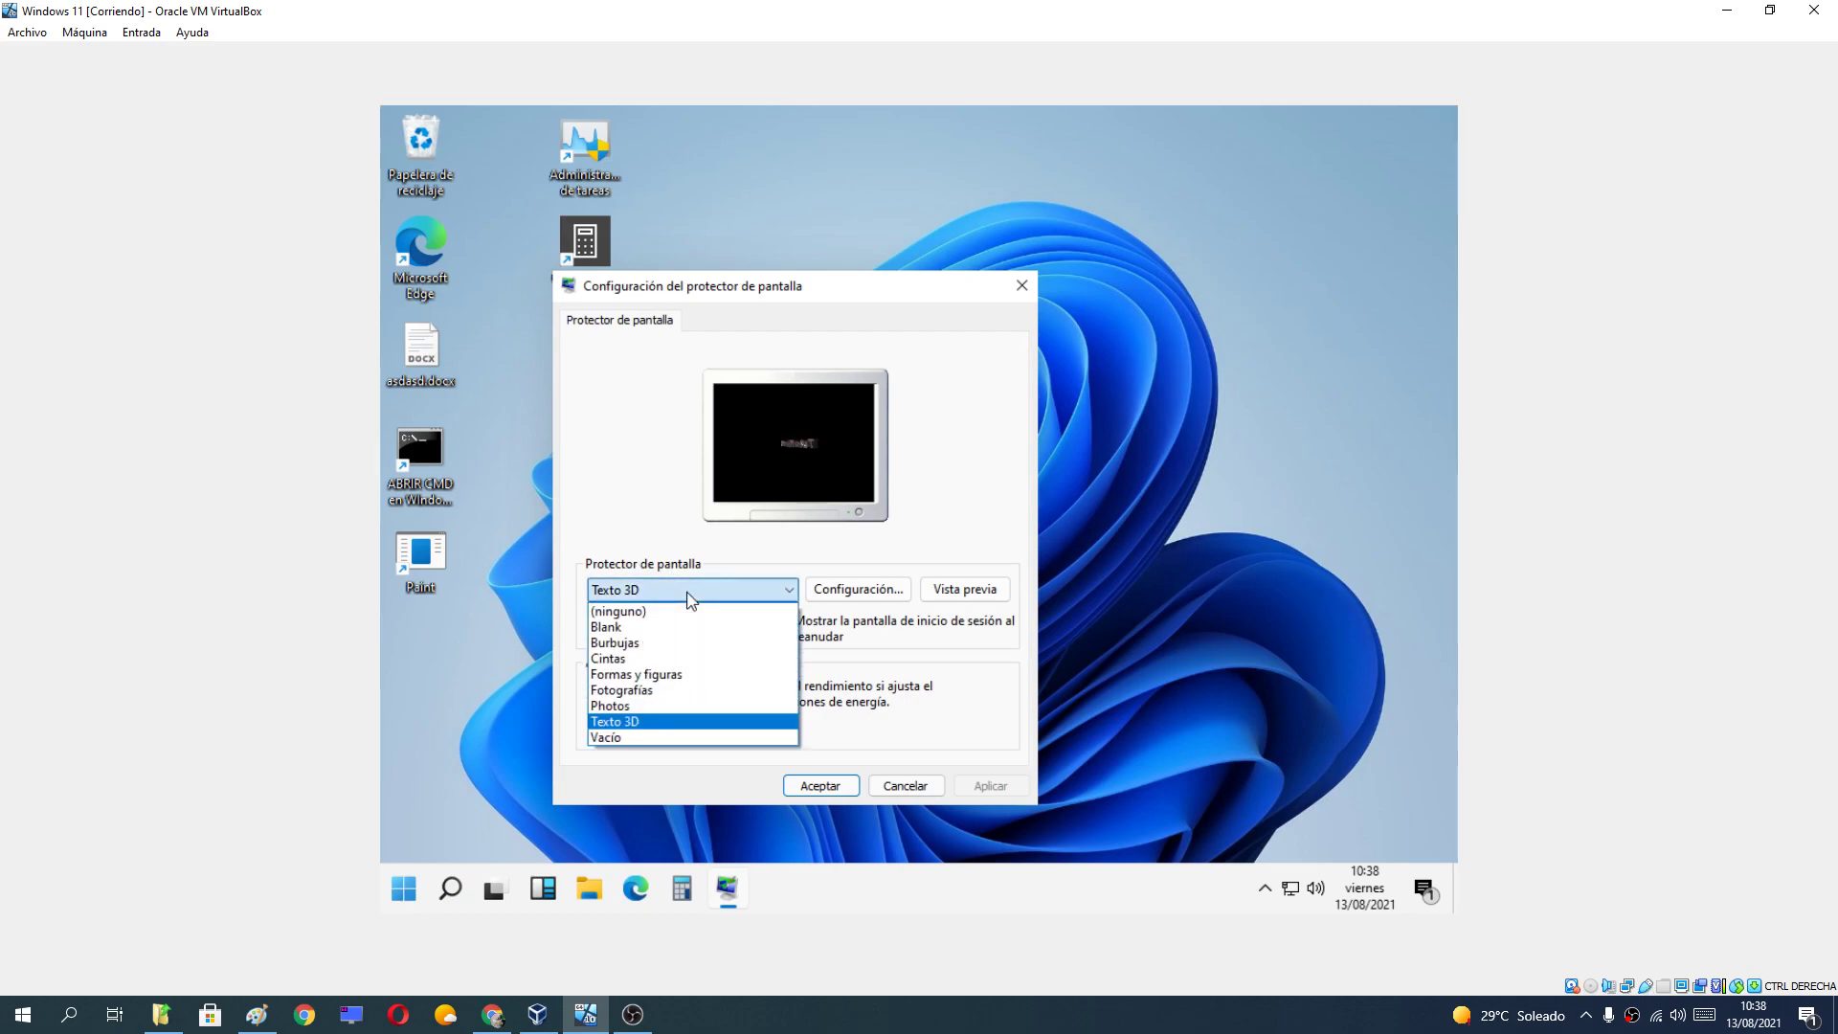
{"action": "left_click", "coordinate": [676, 614]}
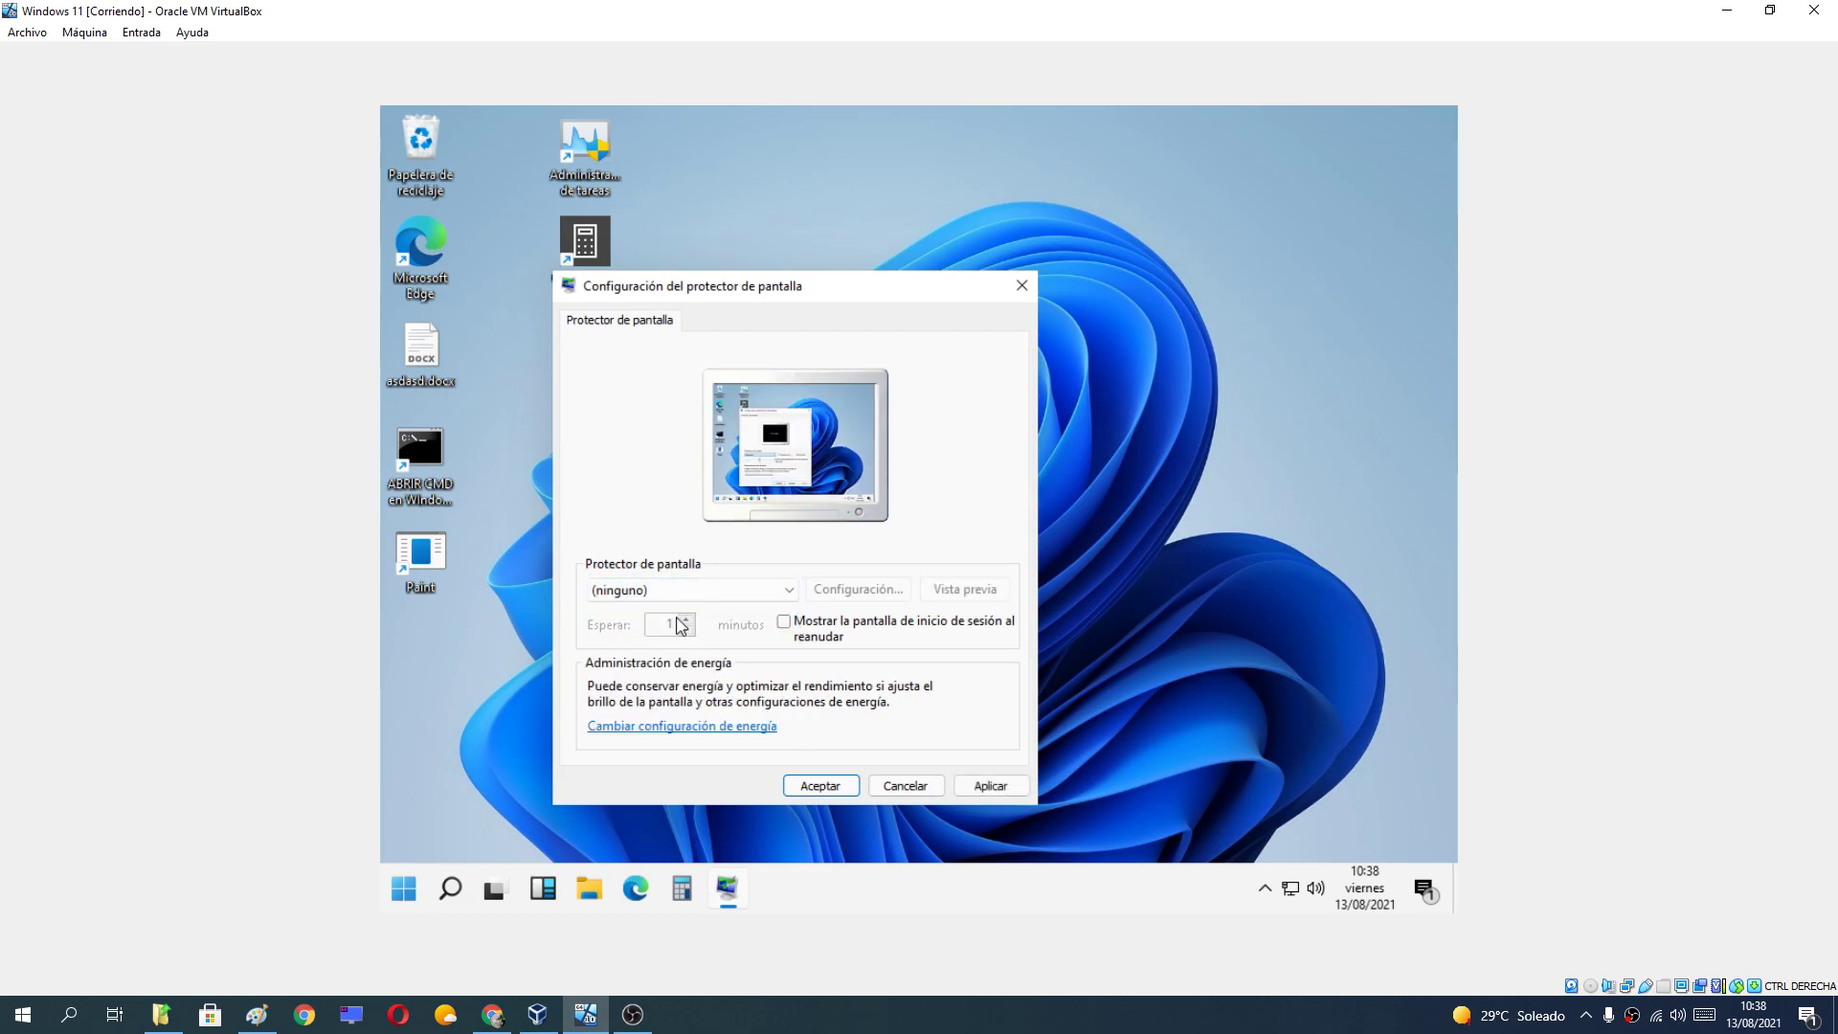
{"action": "left_click", "coordinate": [984, 785]}
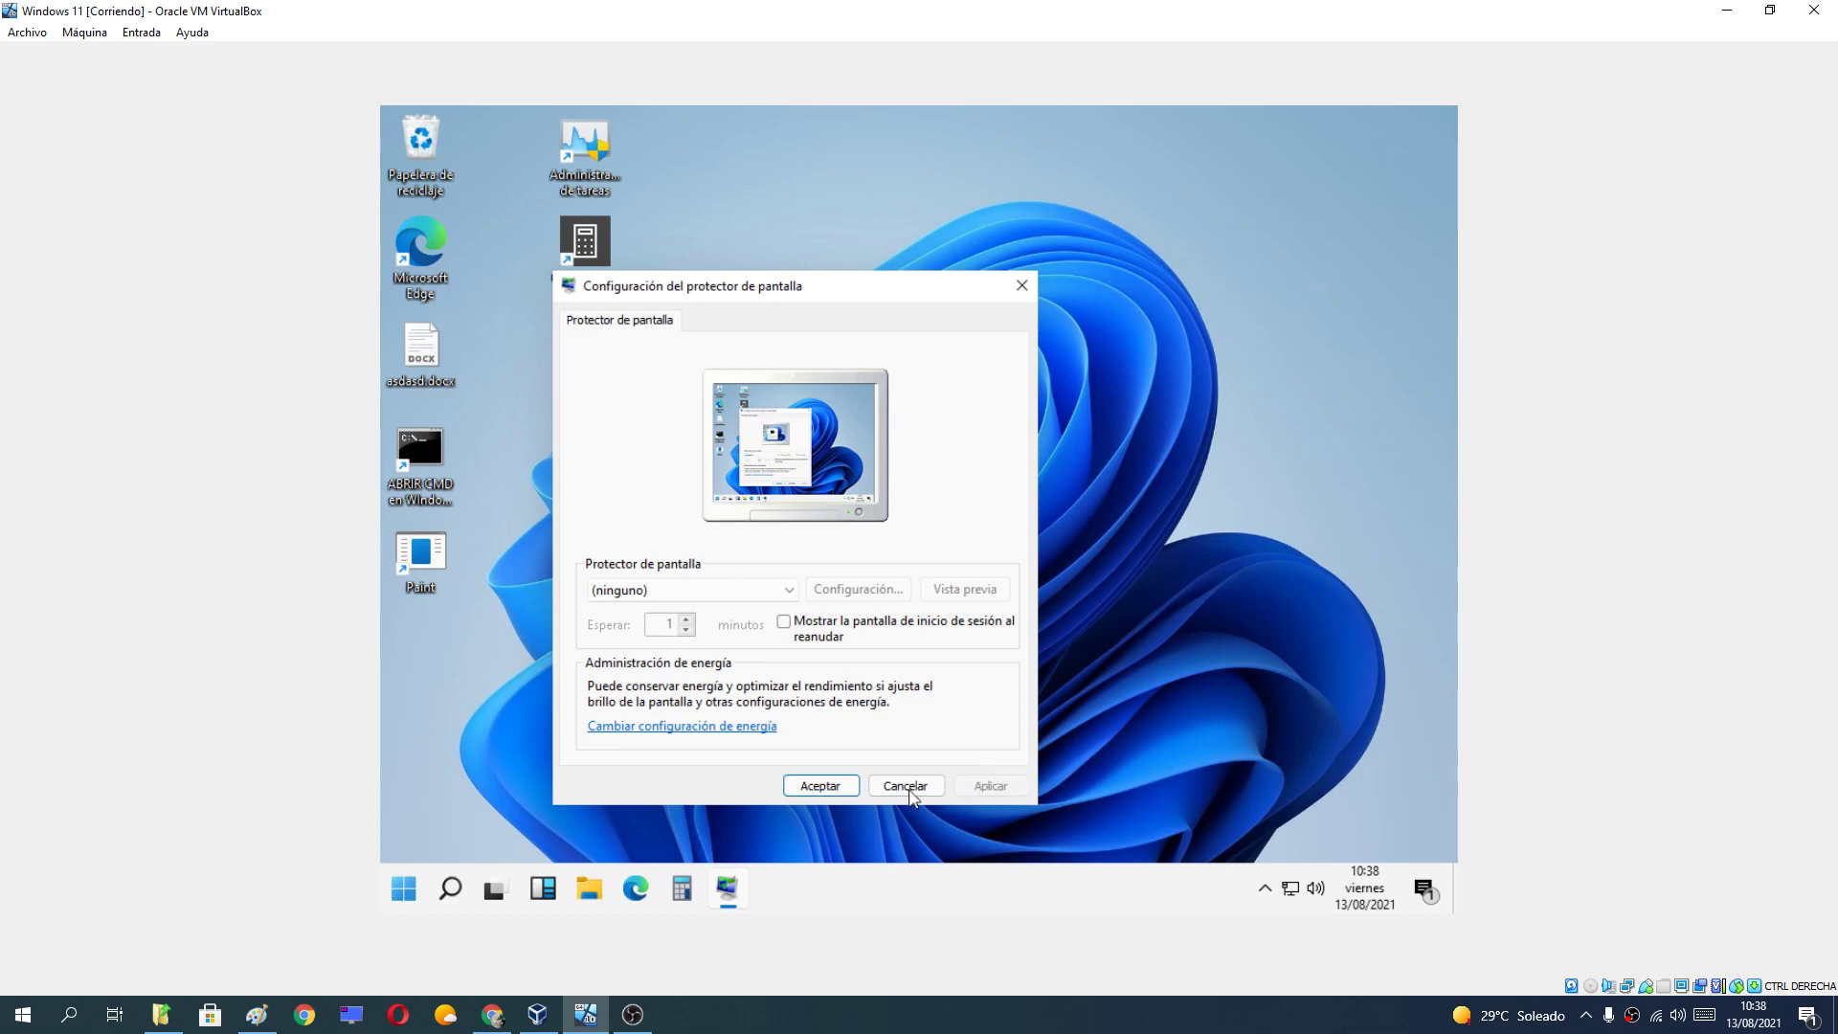
{"action": "left_click", "coordinate": [820, 785]}
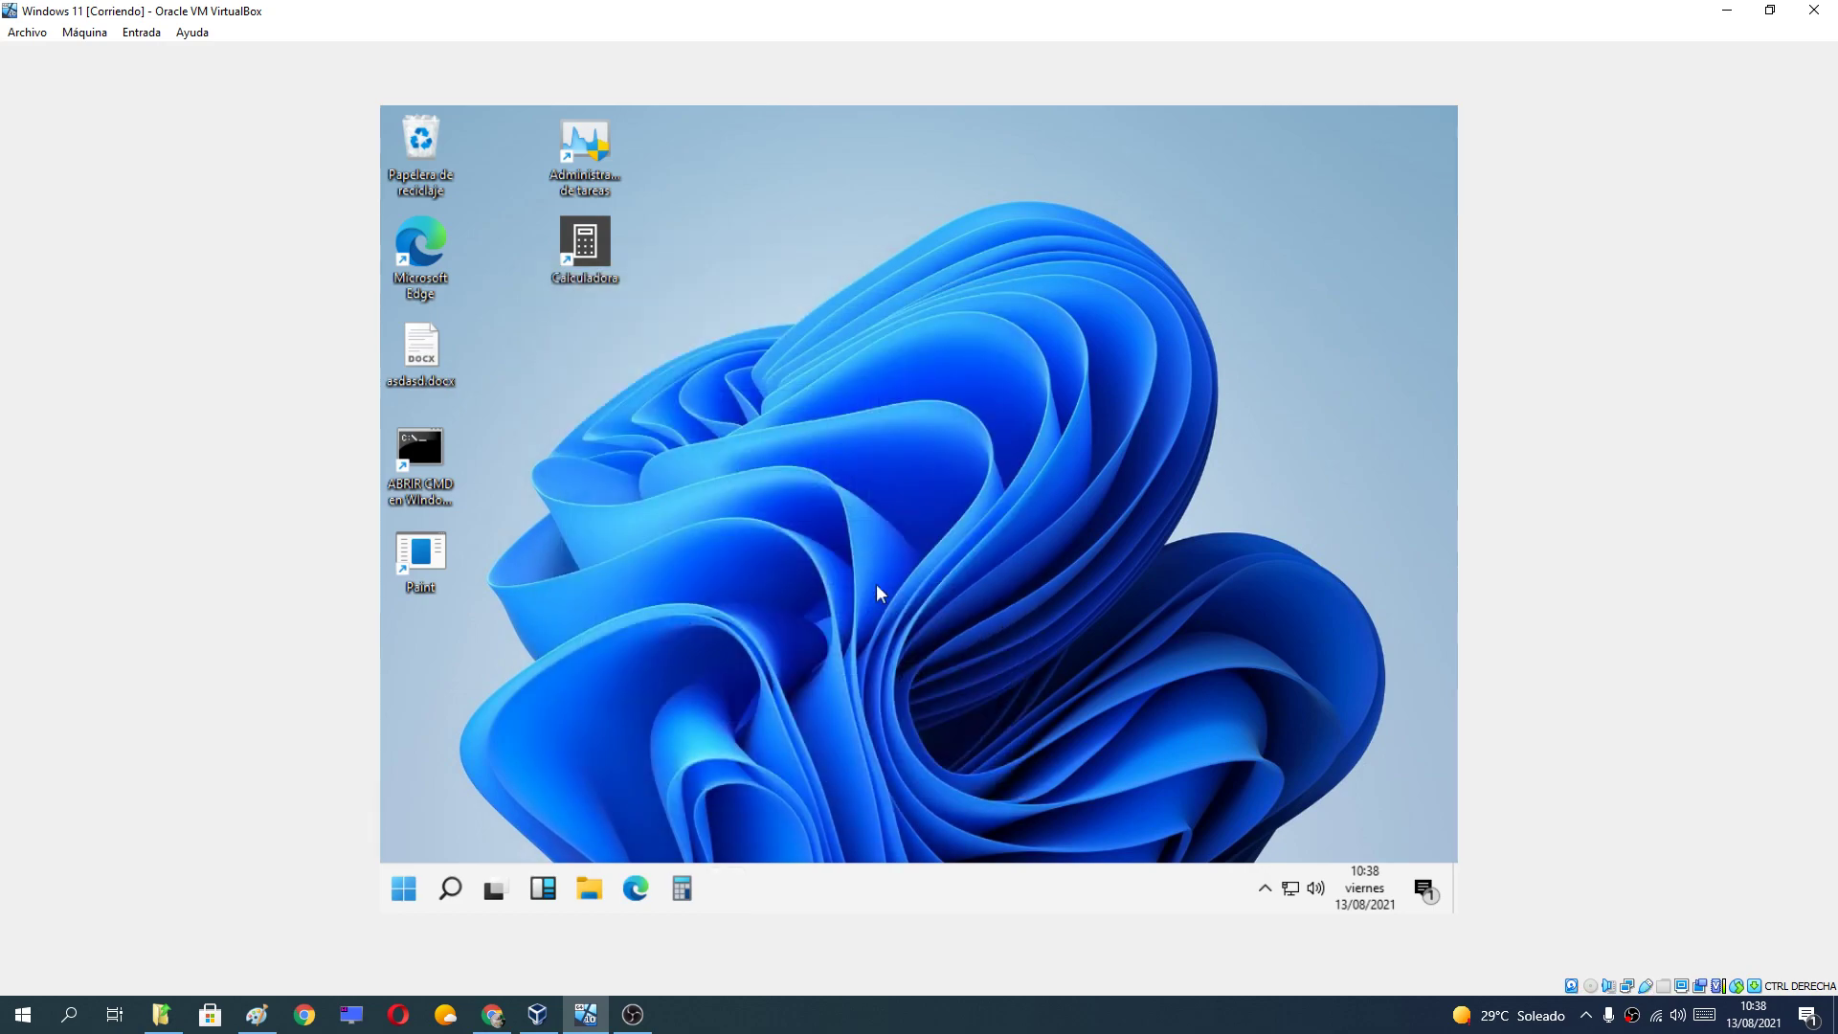